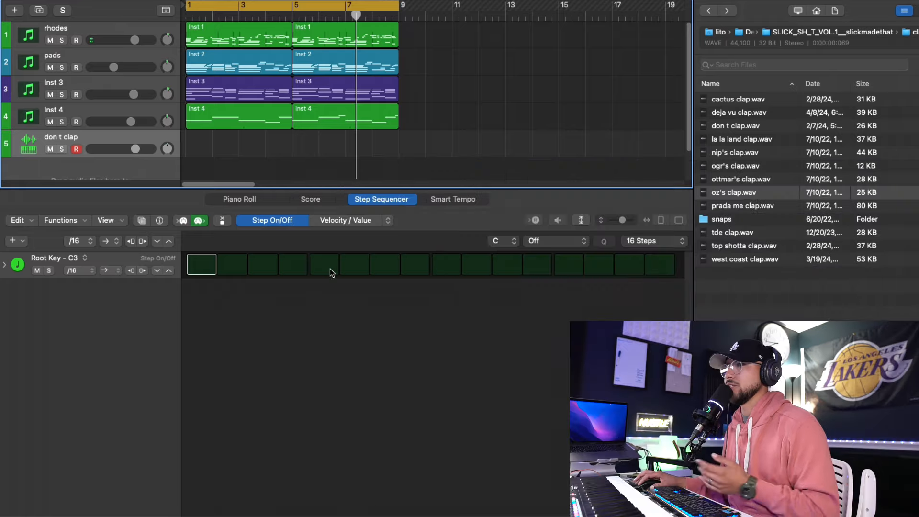
Add a clap hit on step 5 of the don t clap pattern and move its region to start at bar 1.
left_click(331, 271)
left_click_drag(399, 151, 239, 151)
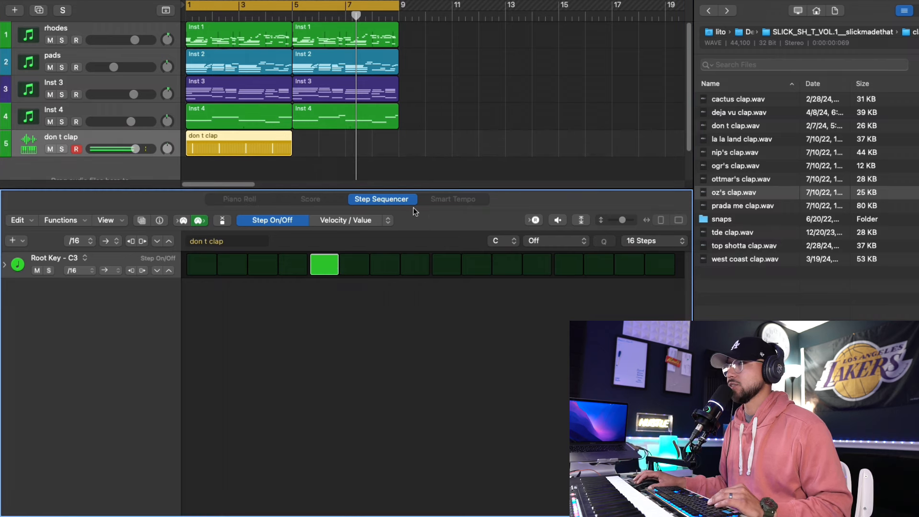
key("space")
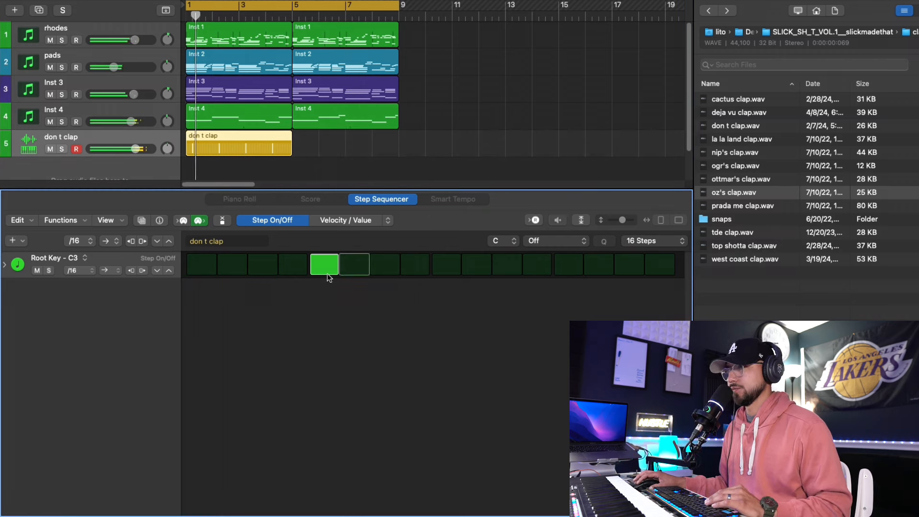
Try the clap on step 9 instead of step 5 and play the loop to compare the placement.
left_click(326, 269)
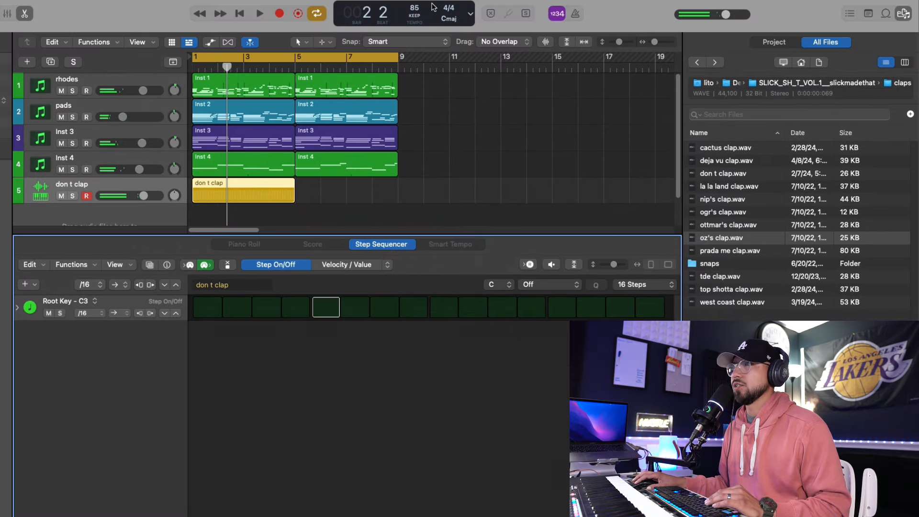
left_click(441, 308)
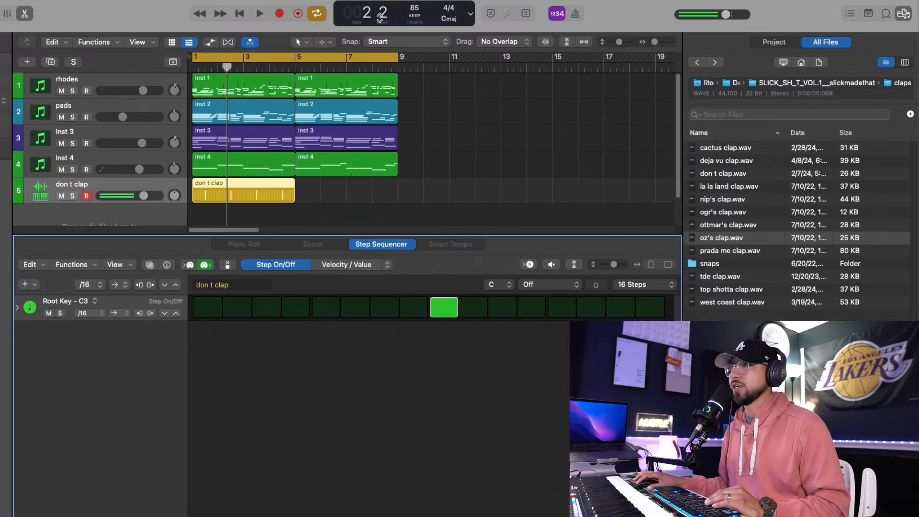
key("space")
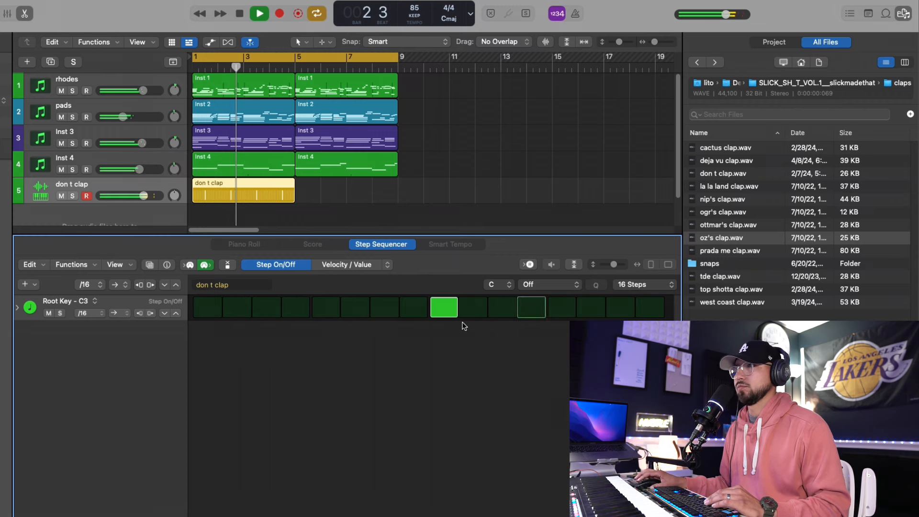
key("space")
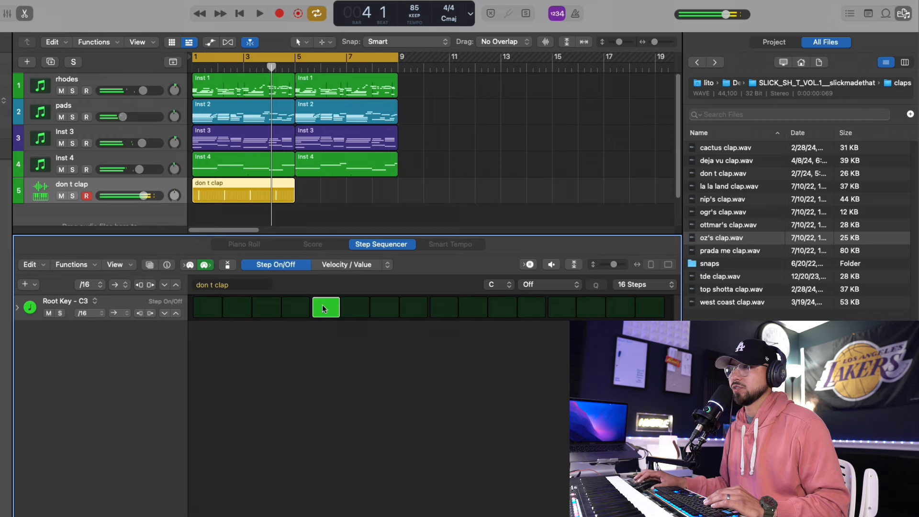
key("Return")
key("space")
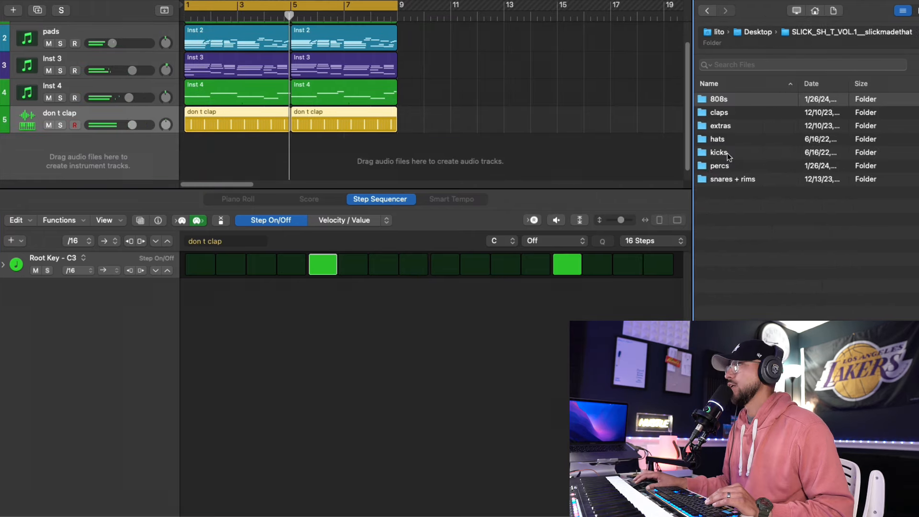
Load jacob's kick.wav from the kicks folder onto a new track below don t clap.
double_click(728, 152)
left_click(727, 152)
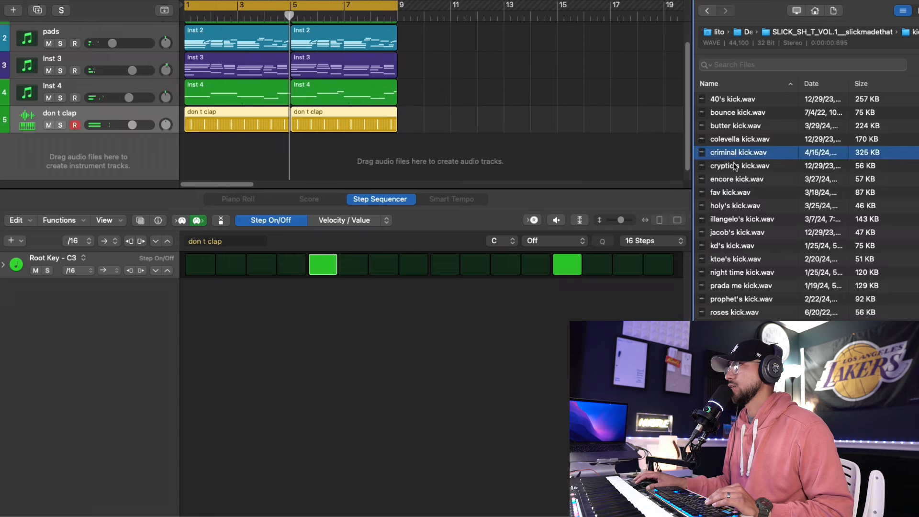
left_click(733, 232)
left_click_drag(734, 232, 114, 90)
key("super+w")
Add kicks on steps 1, 9 and 10 and move the jacob's kick region to start at bar 1.
left_click(200, 264)
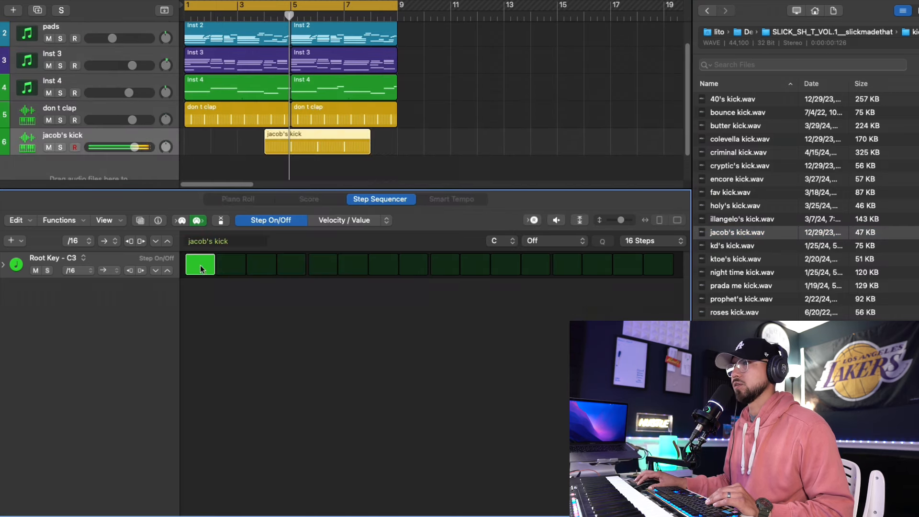
left_click_drag(272, 144, 191, 146)
key("space")
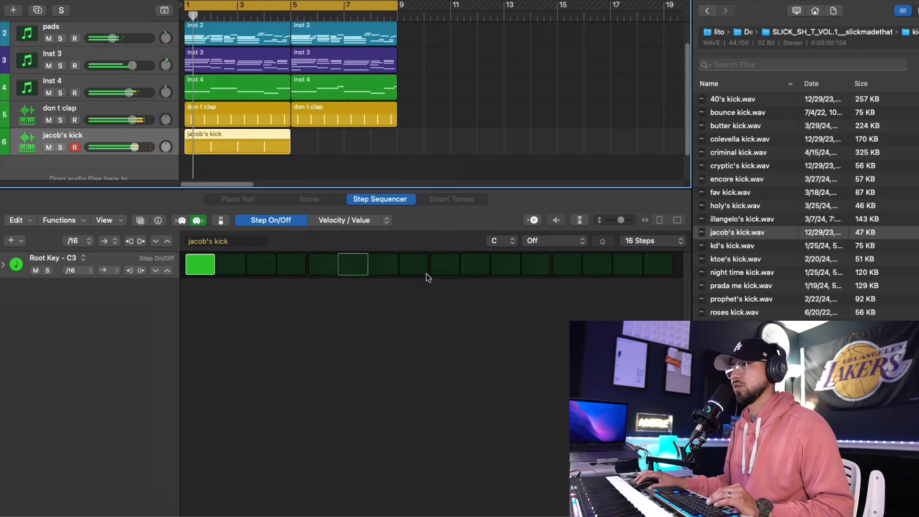
left_click(444, 264)
left_click(475, 264)
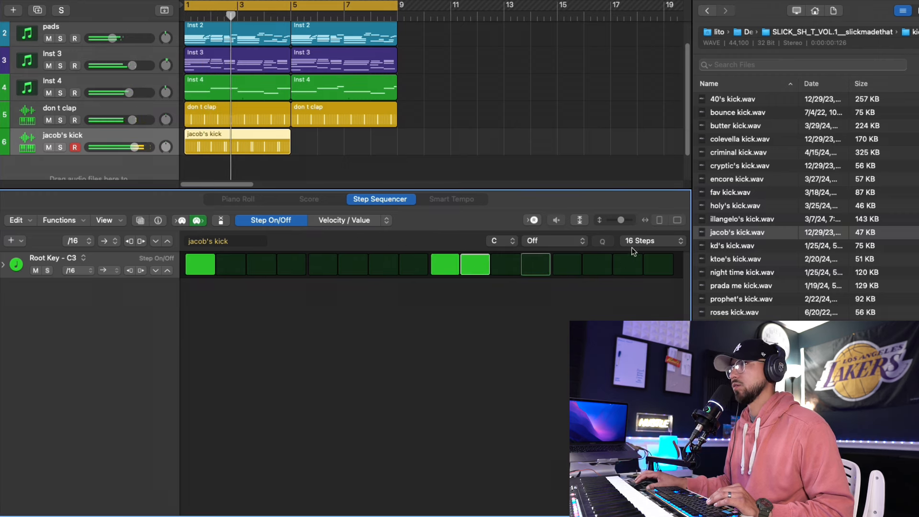
Lengthen the jacob's kick pattern to 64 steps and clear the kicks on steps 10 and 26.
left_click(653, 241)
left_click(636, 274)
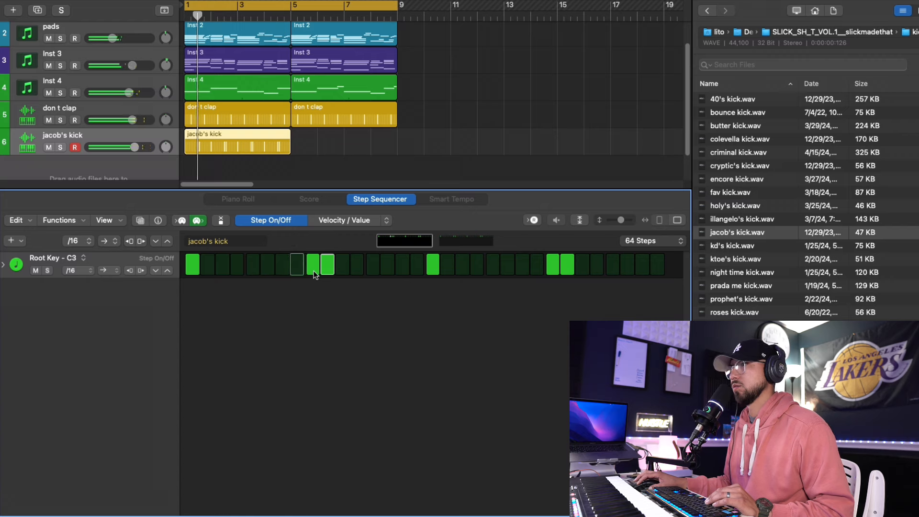
left_click_drag(314, 271, 326, 272)
left_click(567, 264)
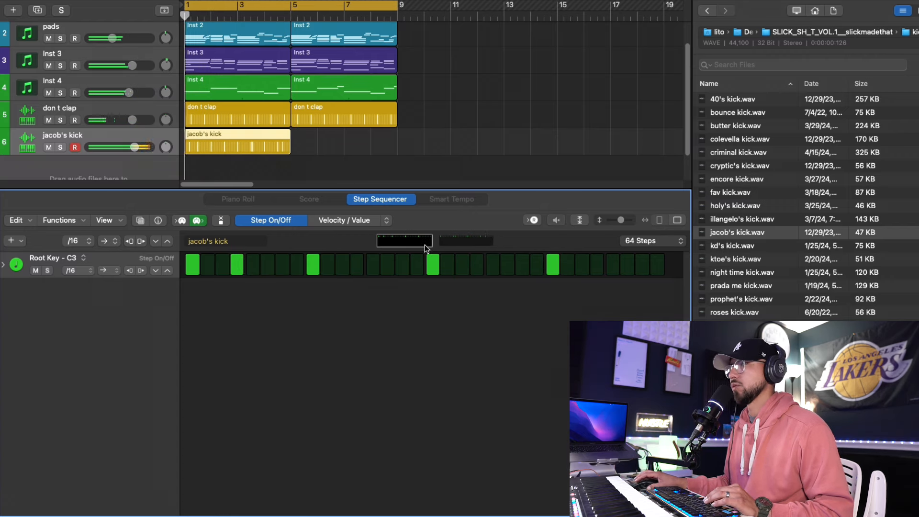
Try different kick placements around steps 9 and 10 in the first half of the pattern.
left_click(313, 264)
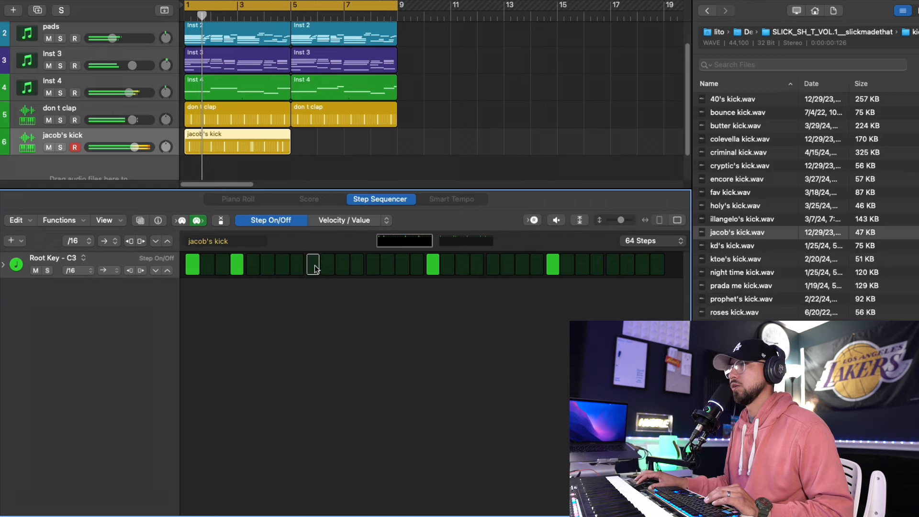
left_click(326, 265)
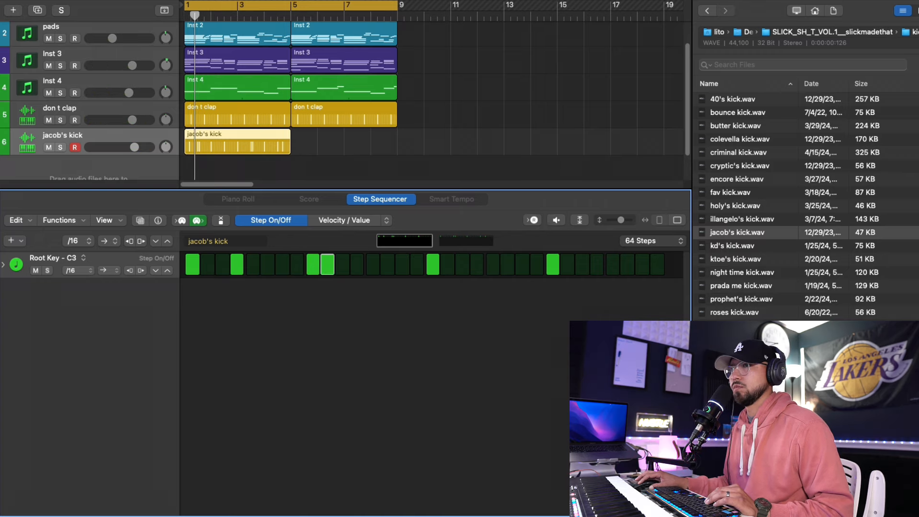
key("e")
left_click(220, 76)
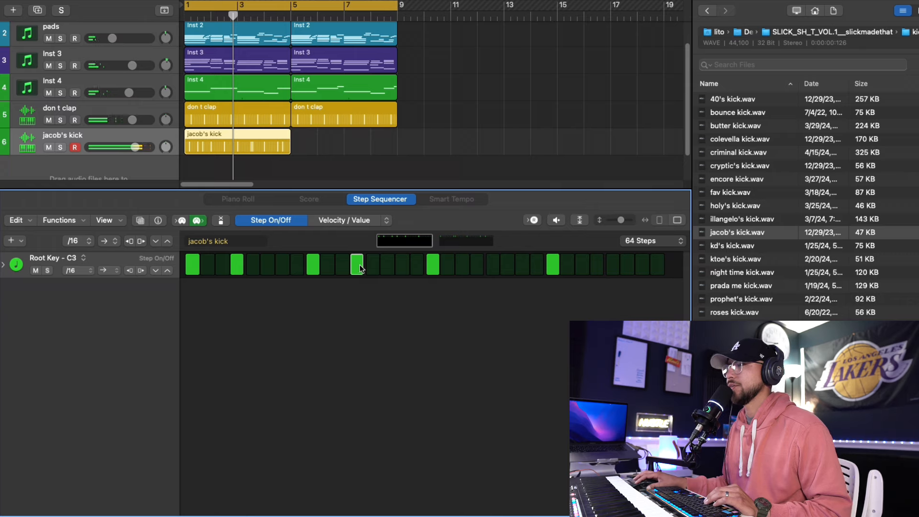
Clear the kicks on steps 4 and 9 and add one on step 28 of the first half.
left_click(236, 264)
left_click(312, 264)
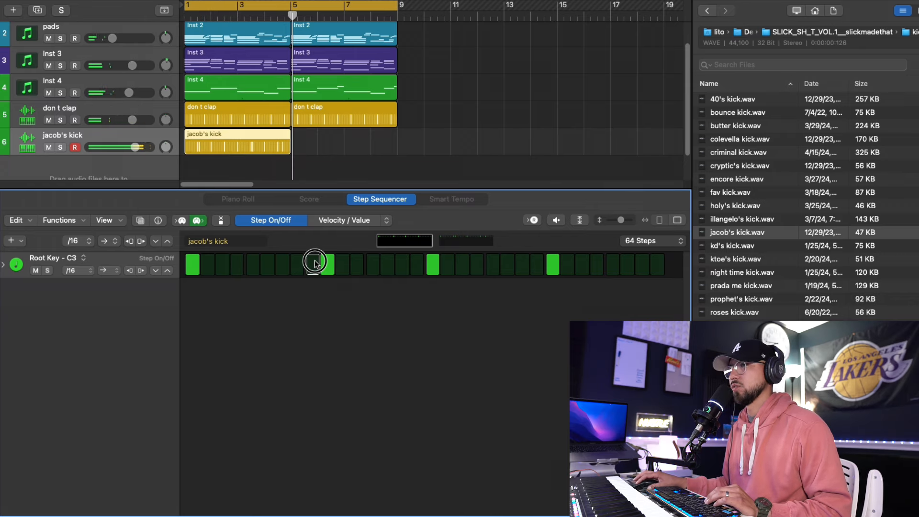
left_click(596, 264)
Repeat the jacob's kick region at bar 5, then add a kick on step 9 of the first region and check both pattern halves.
left_click(255, 143)
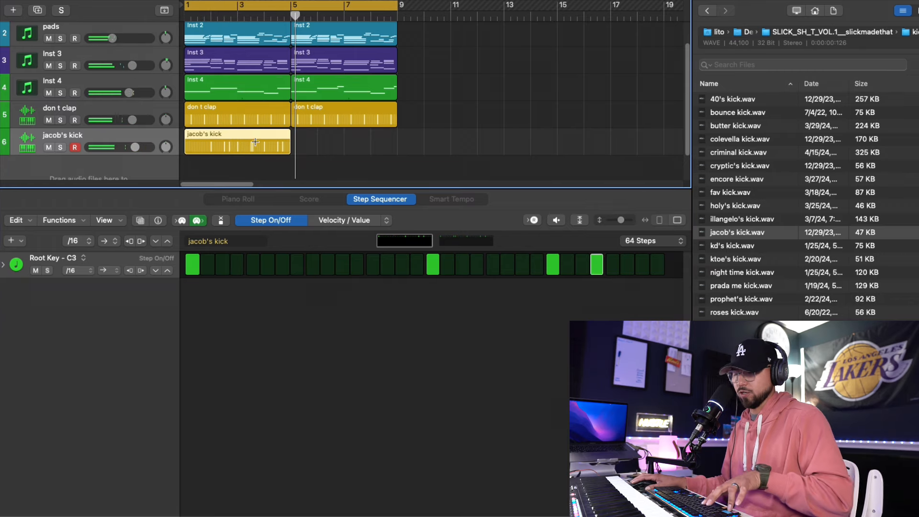
key("super+r")
left_click(313, 265)
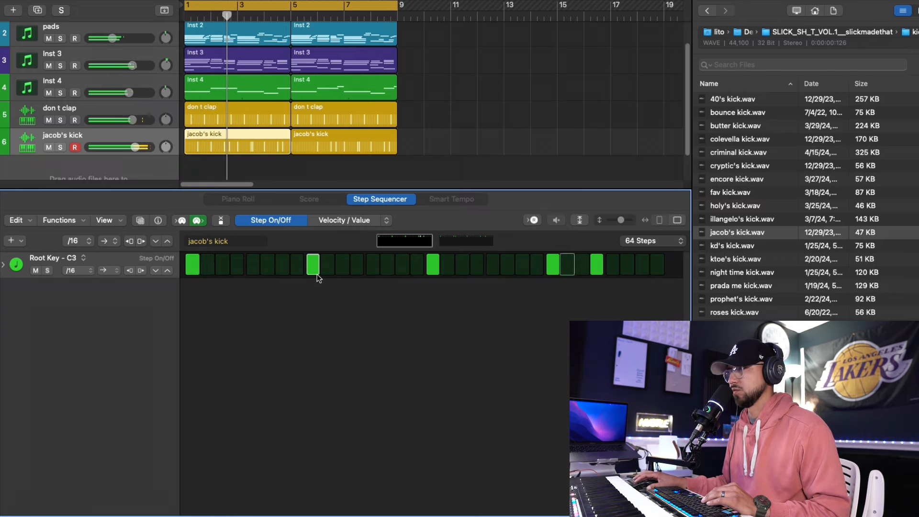
left_click(454, 242)
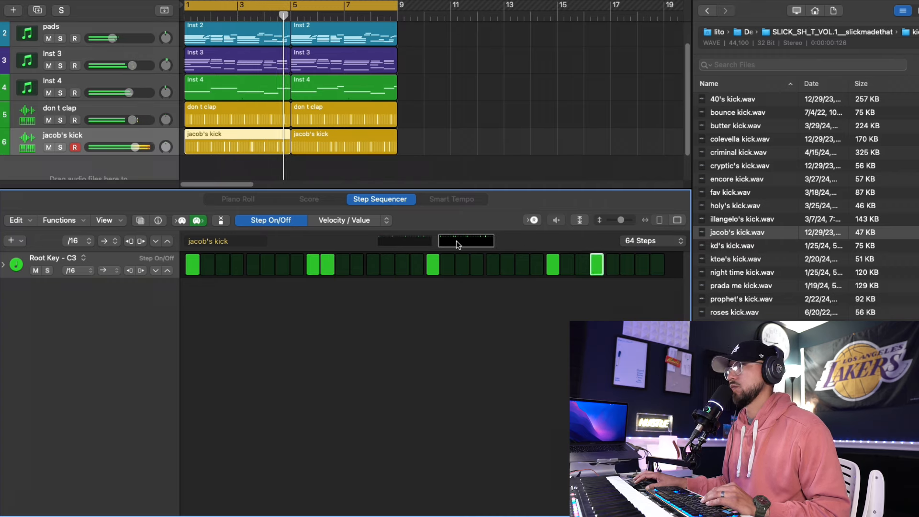
left_click(401, 241)
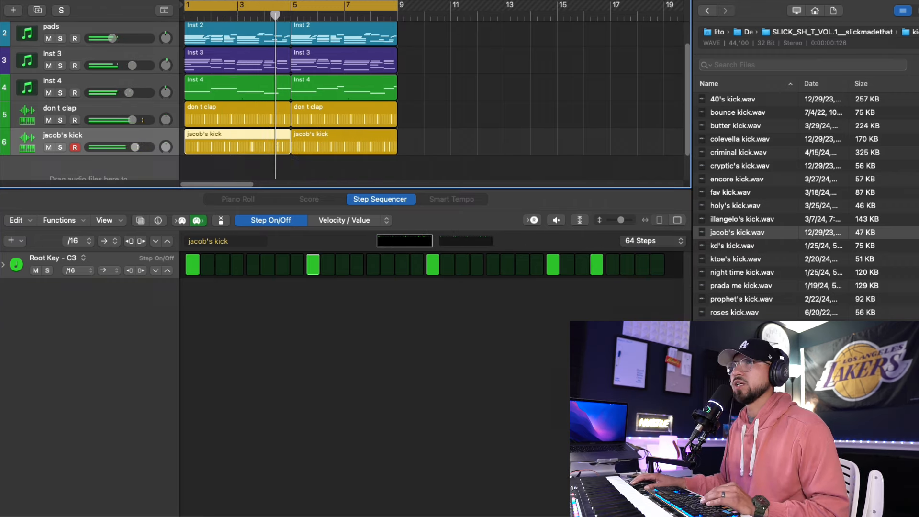
Shape the low end of the jacob's kick track with a Channel EQ, using its low-cut filter.
key("i")
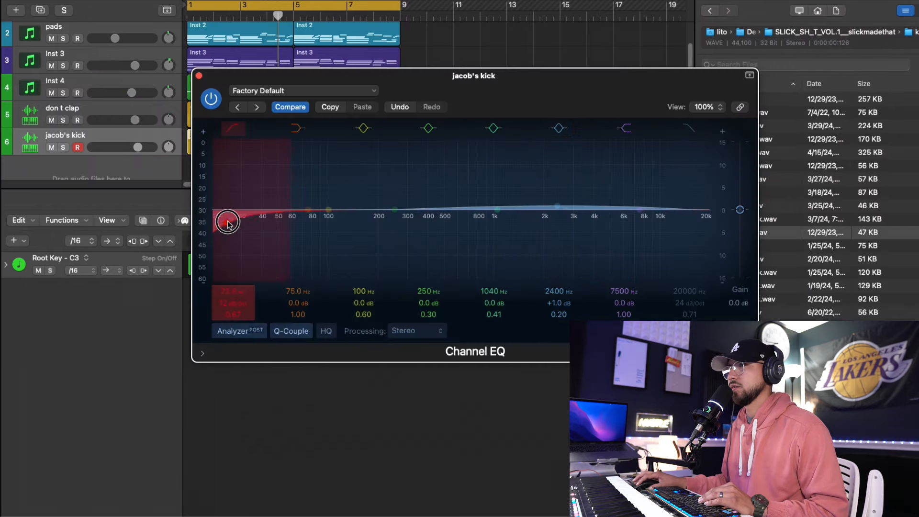
left_click_drag(329, 198, 320, 200)
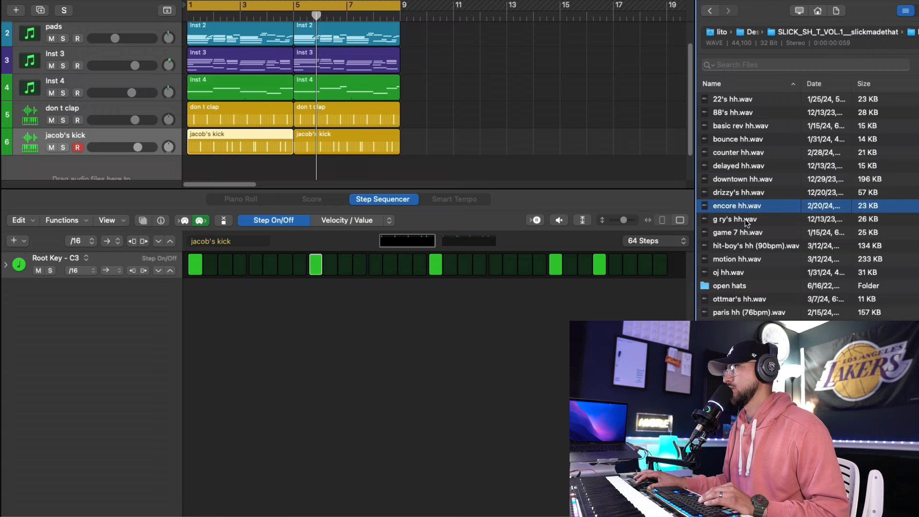
Load g ry's hh.wav onto a new track and fill all 16 steps of a pattern region starting at bar 1.
left_click(745, 219)
left_click_drag(745, 219, 247, 165)
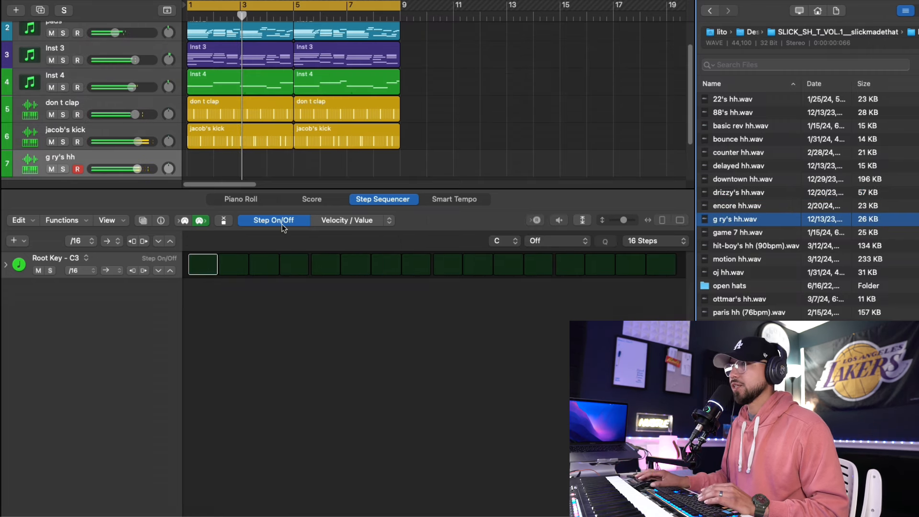
left_click(211, 265)
left_click_drag(233, 265, 646, 269)
left_click_drag(296, 166, 242, 166)
Lengthen the g ry's hh pattern to 64 steps and vary the hit velocities, keeping every fourth hit accented.
left_click(655, 240)
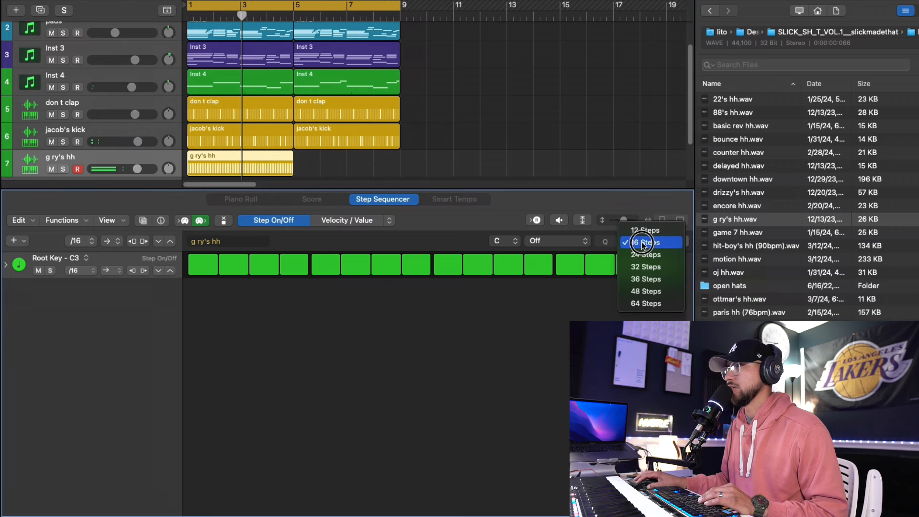
left_click(636, 304)
left_click(347, 220)
mouse_move(209, 268)
left_mouse_down()
mouse_move(300, 264)
mouse_move(287, 262)
left_mouse_up()
left_click_drag(348, 265, 644, 262)
key("space")
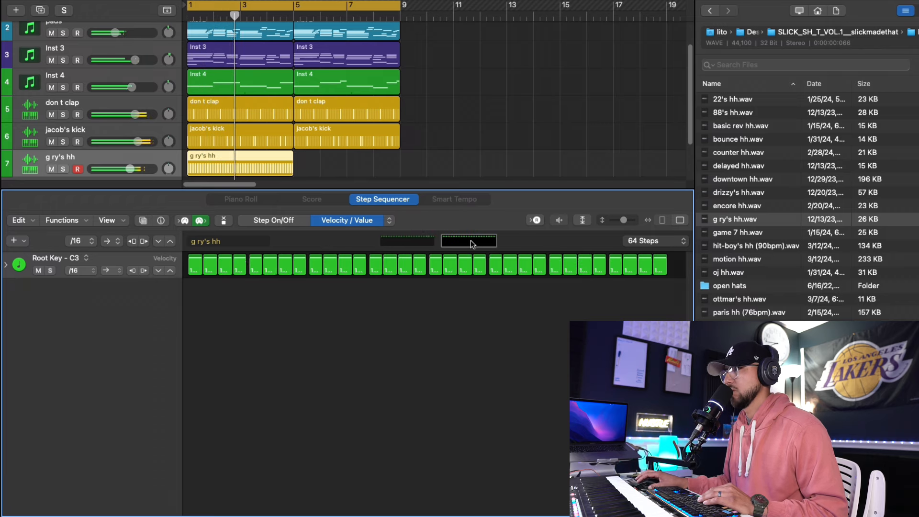
Shorten the g ry's hh region to two bars and repeat it until it fills the loop up to bar 9.
left_click_drag(293, 165, 240, 166)
key("super+r")
left_click(220, 164, "shift")
key("super+r")
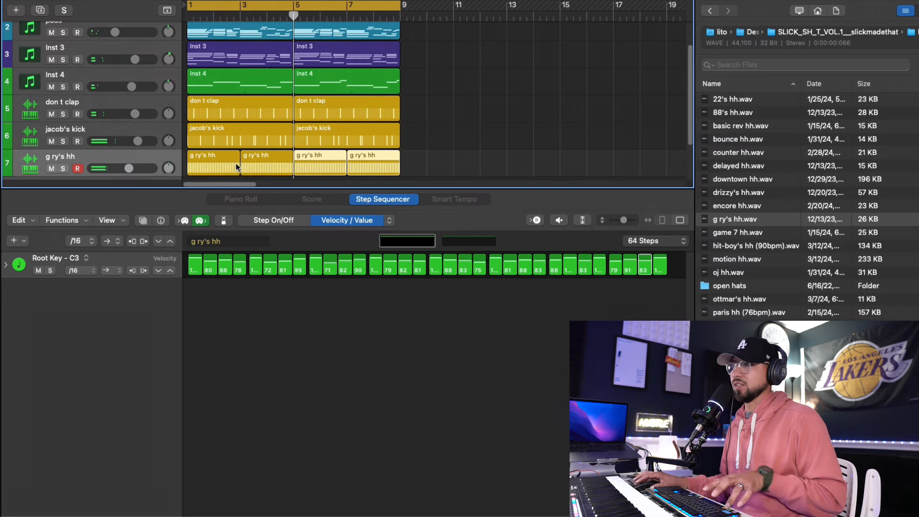
left_click(420, 165)
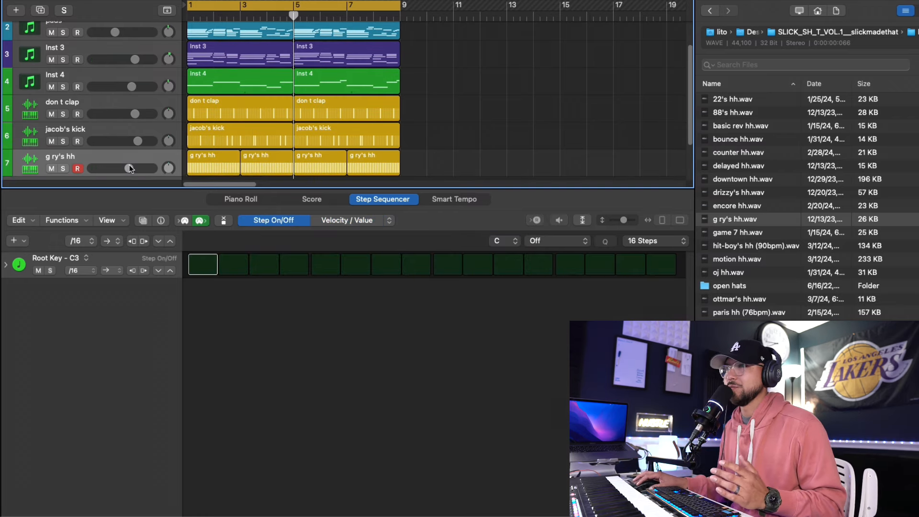
Lower the g ry's hh track's volume slightly.
left_click(218, 163)
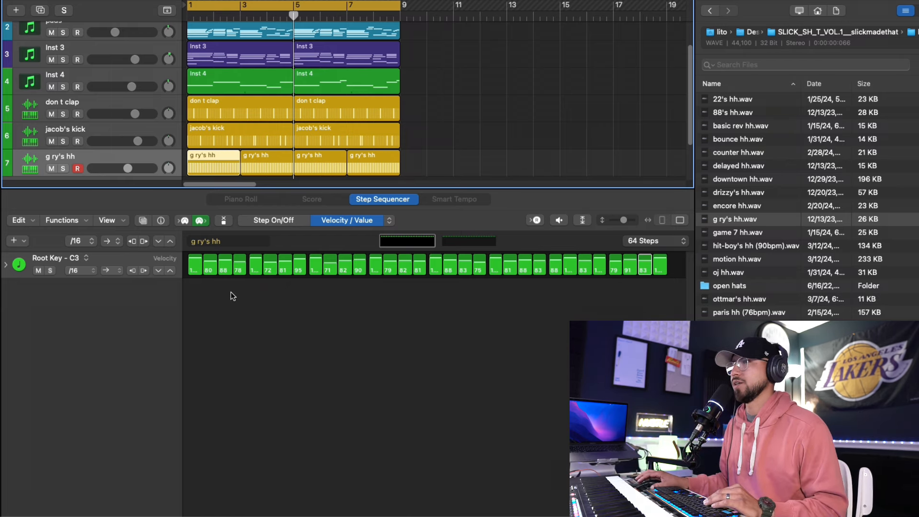
left_click(127, 167)
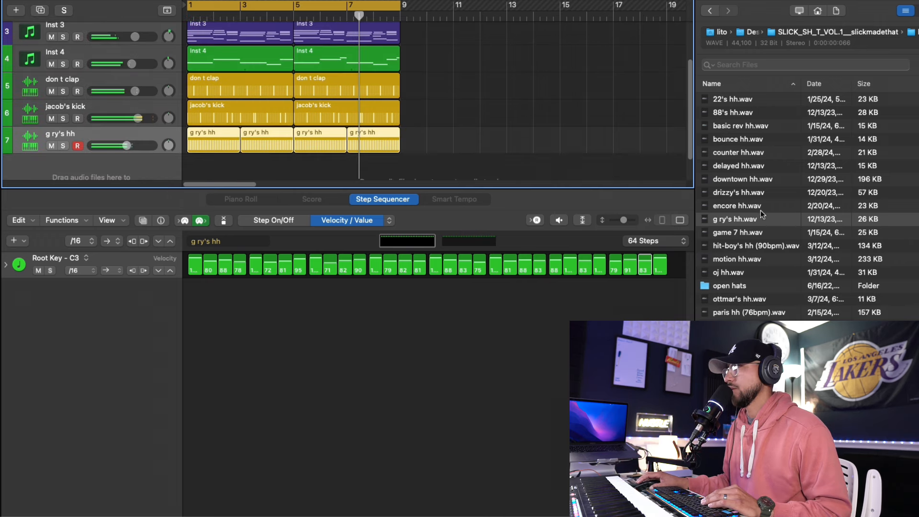
Audition the moody, escape, cry about it and all in open-hat samples in the open hats folder.
left_click(748, 191)
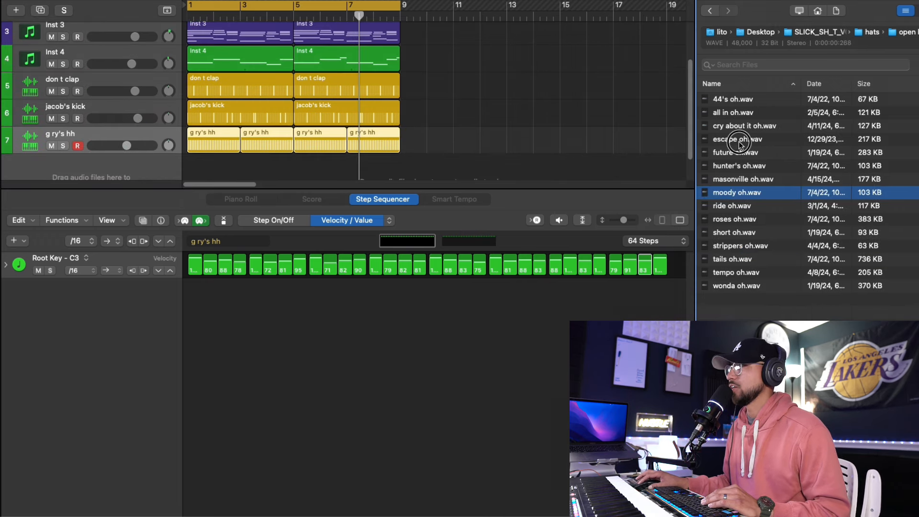
left_click(739, 142)
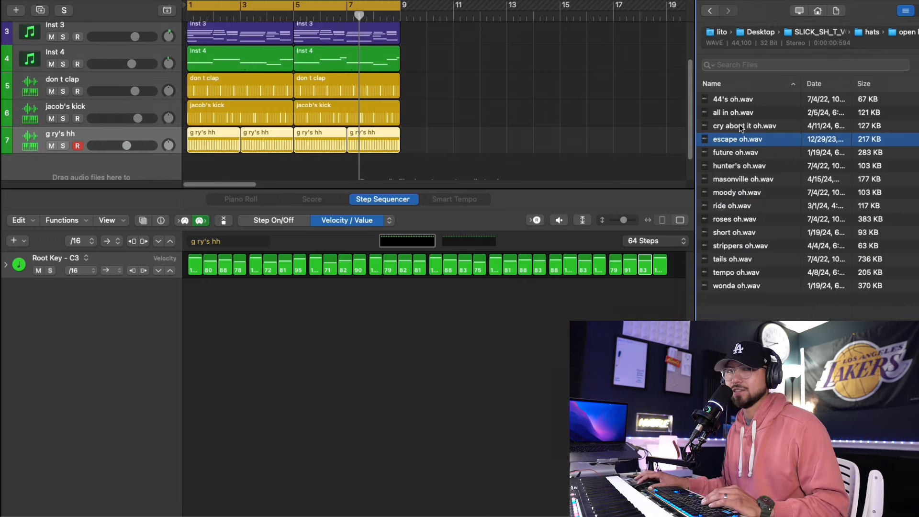
left_click(739, 126)
left_click(736, 115)
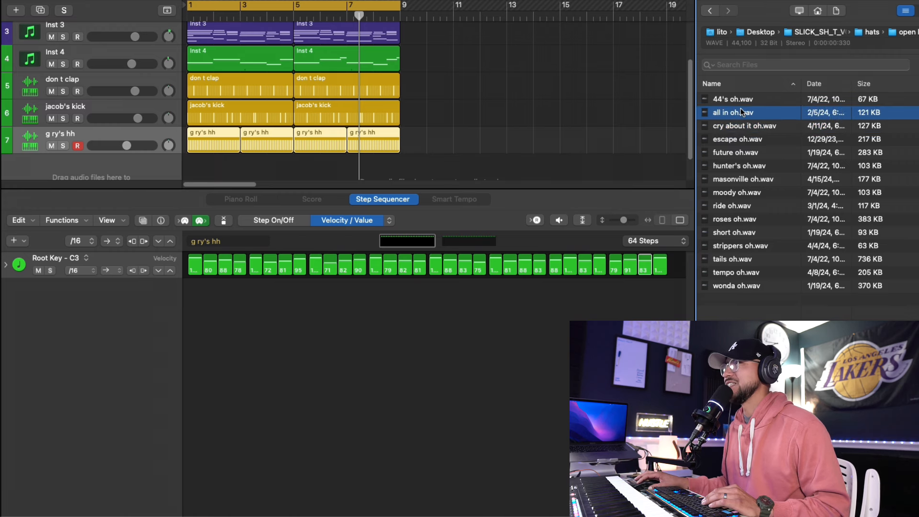
key("space")
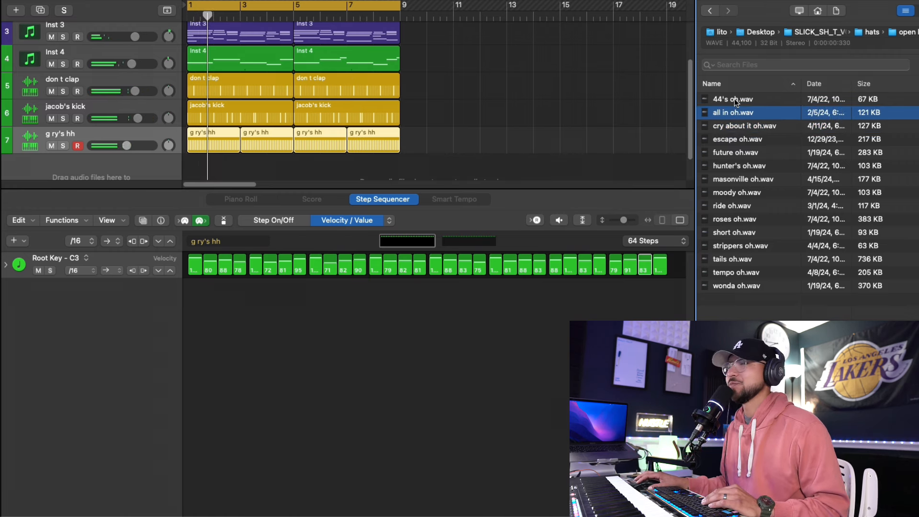
left_click(737, 138)
Load all in oh.wav on a new instrument track and record one open-hat hit early in each of bars 1 and 2.
left_click_drag(732, 112, 177, 169)
left_click(95, 86)
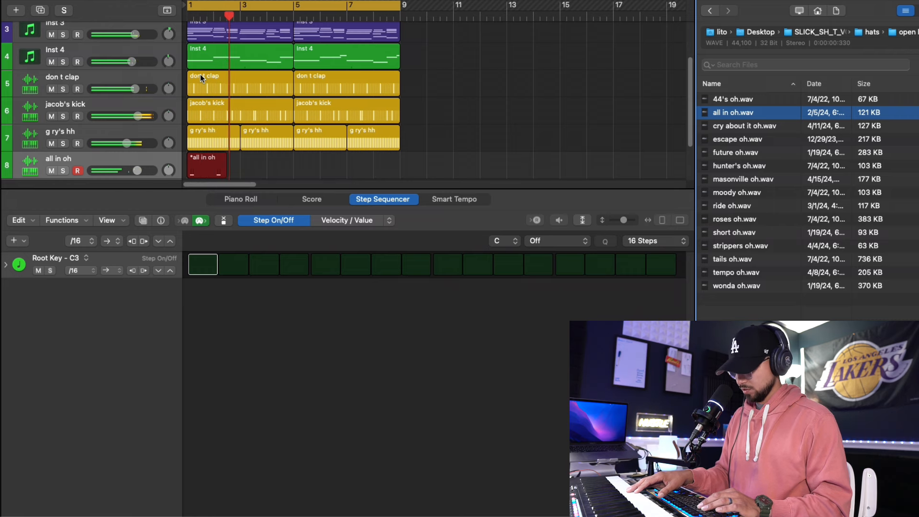
key("space")
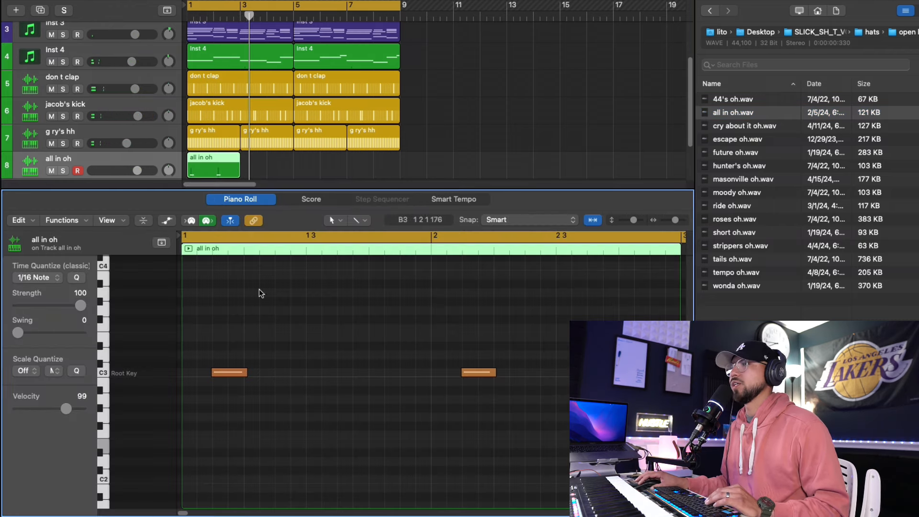
Quantize the two all in oh notes to 1/16 and repeat the two-bar region until it fills the loop up to bar 9.
key("super+a")
left_click(213, 165)
key("super+r")
key("super+r")
key("super+r")
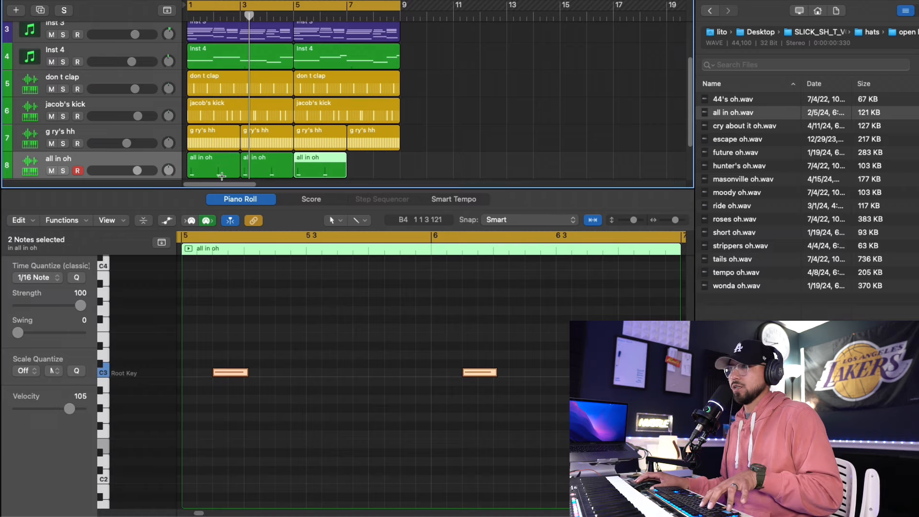
left_click(221, 171)
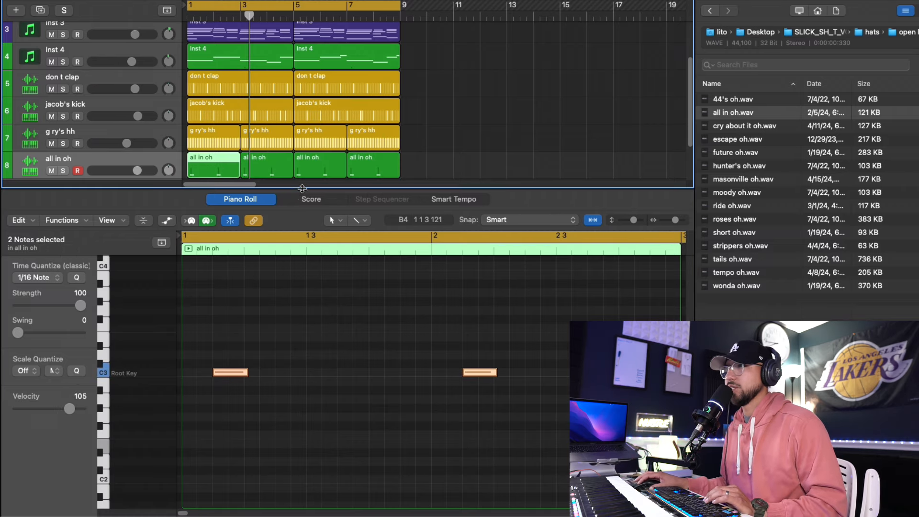
left_click_drag(302, 189, 287, 258)
left_click(231, 214)
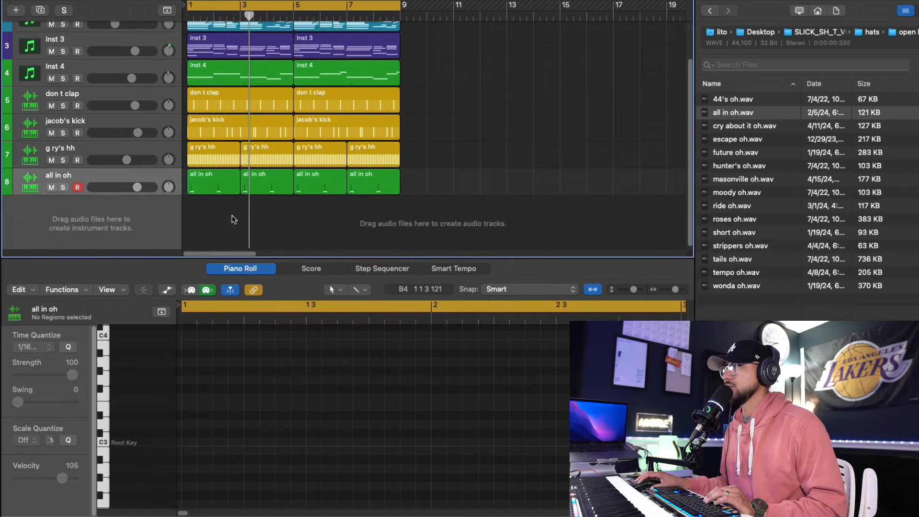
left_click(222, 188)
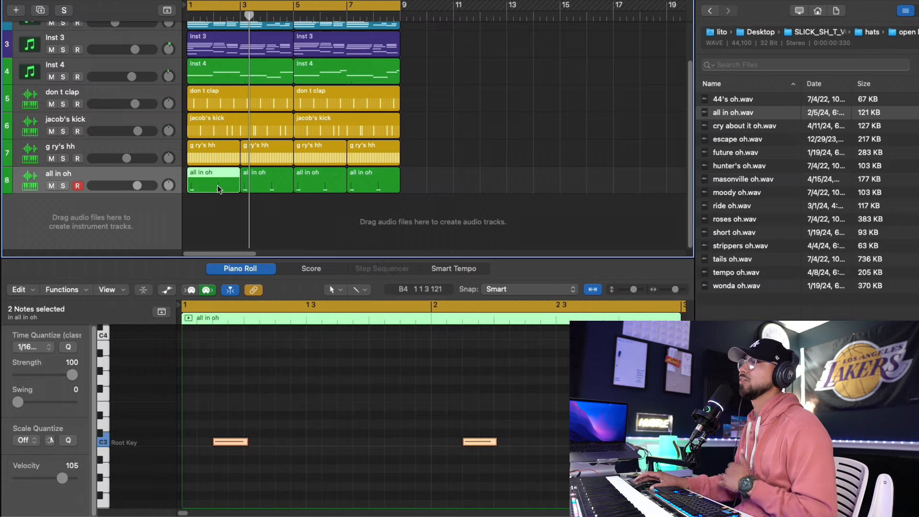
Lower the all in oh track's volume slightly and add a ValhallaVintageVerb reverb with its mix reduced.
left_click(130, 190)
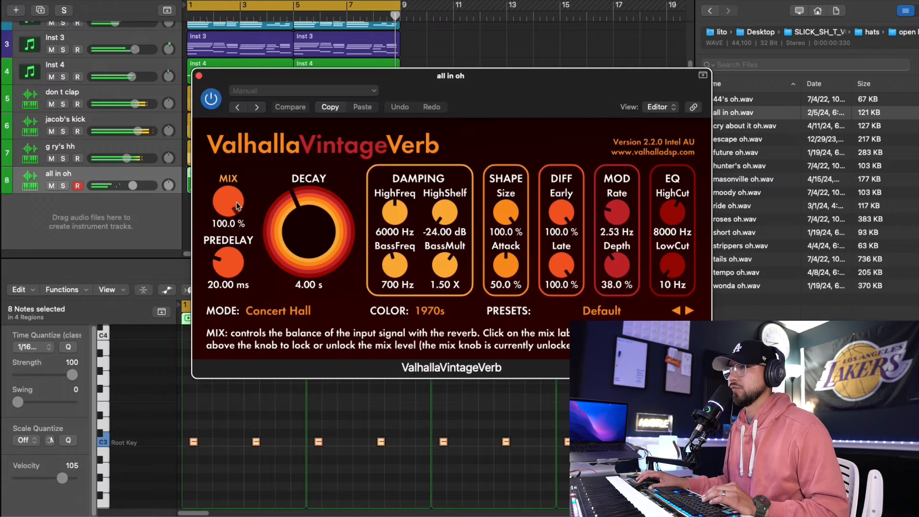
left_click_drag(228, 201, 227, 221)
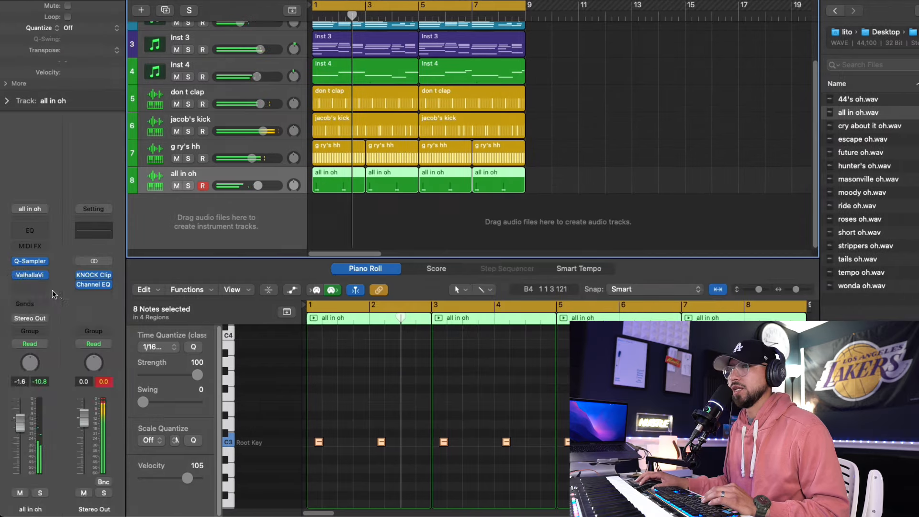
Add a 1/8-note Echo with a low wet level to all in oh and roll off its highs with Channel EQ at about 7700 Hz.
left_click(50, 287)
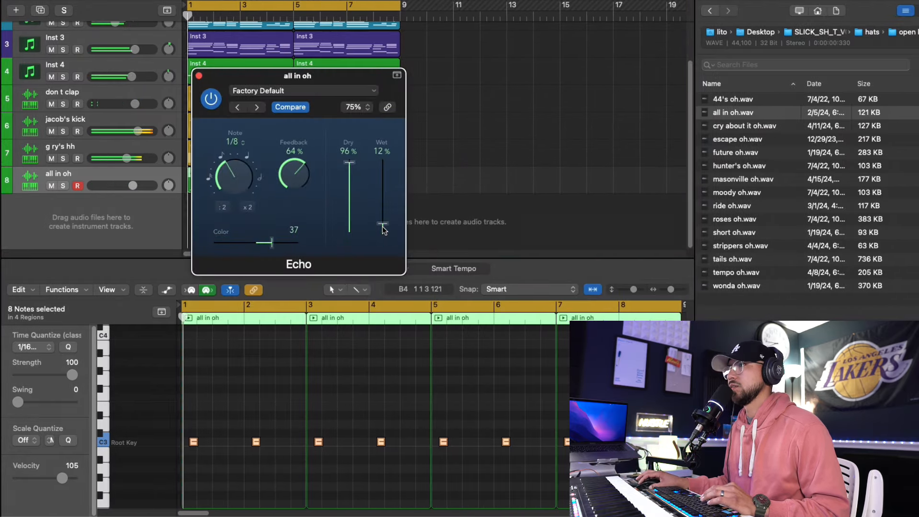
left_click_drag(382, 229, 384, 228)
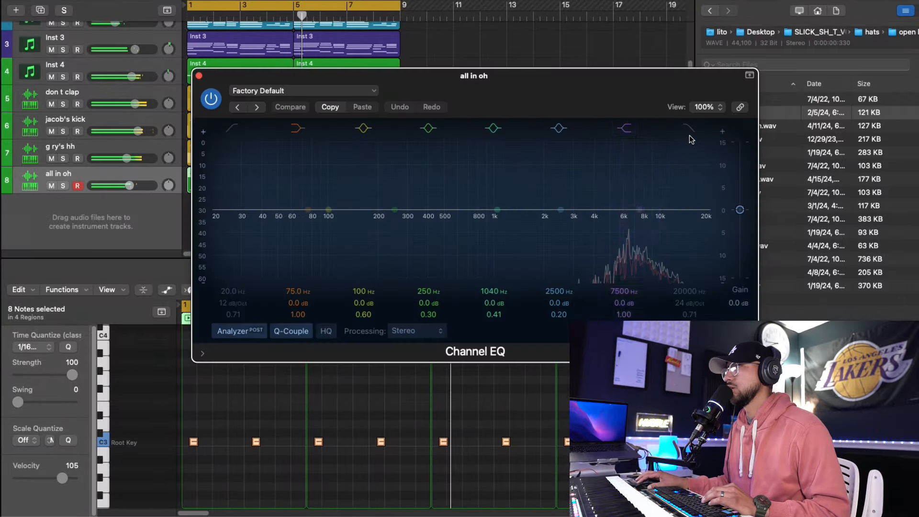
left_click_drag(689, 139, 644, 242)
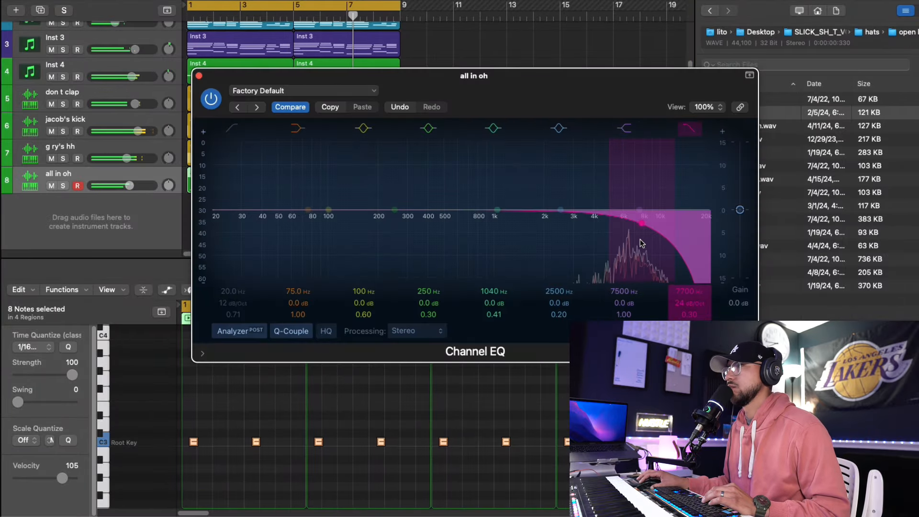
left_click(62, 186)
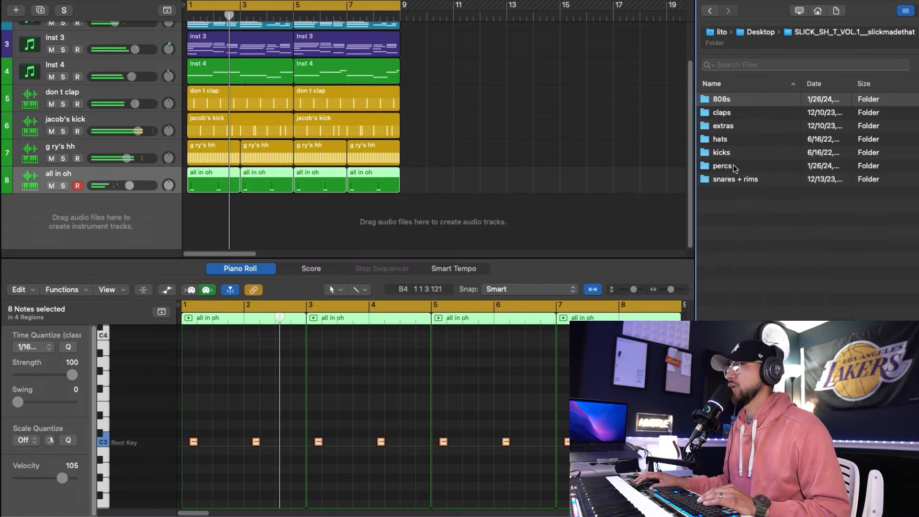
Load cardo's perc from the percs folder on a new instrument track, then swap its sample for got wings perc.
double_click(734, 168)
left_click(736, 166)
left_click(737, 153)
left_click(741, 139)
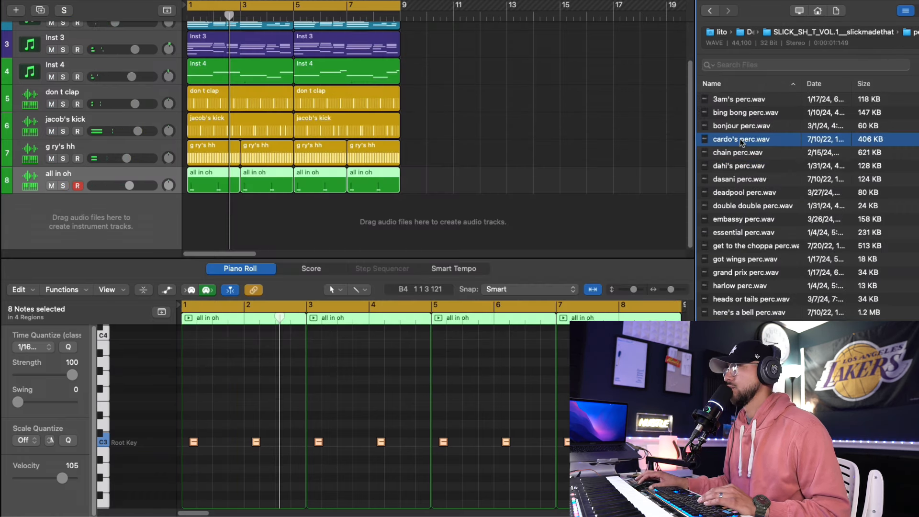
left_click_drag(741, 142, 116, 162)
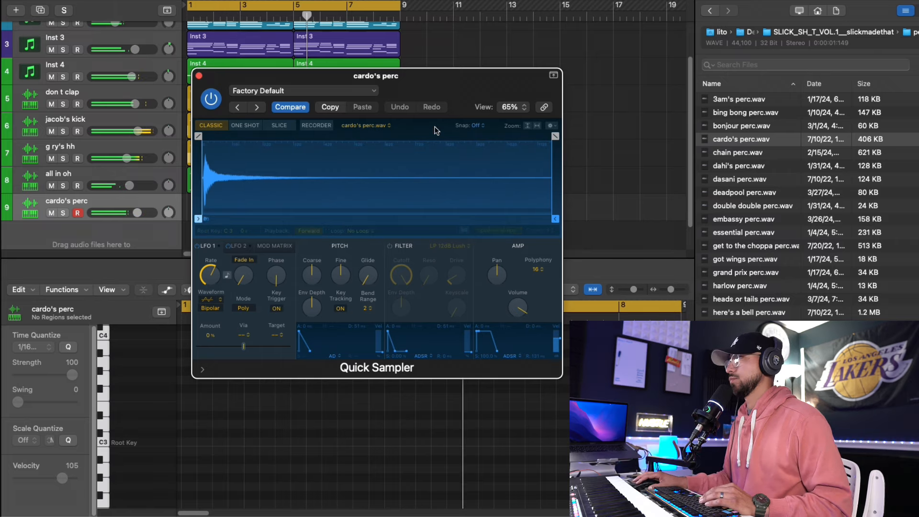
left_click(751, 272)
left_click_drag(760, 259, 360, 190)
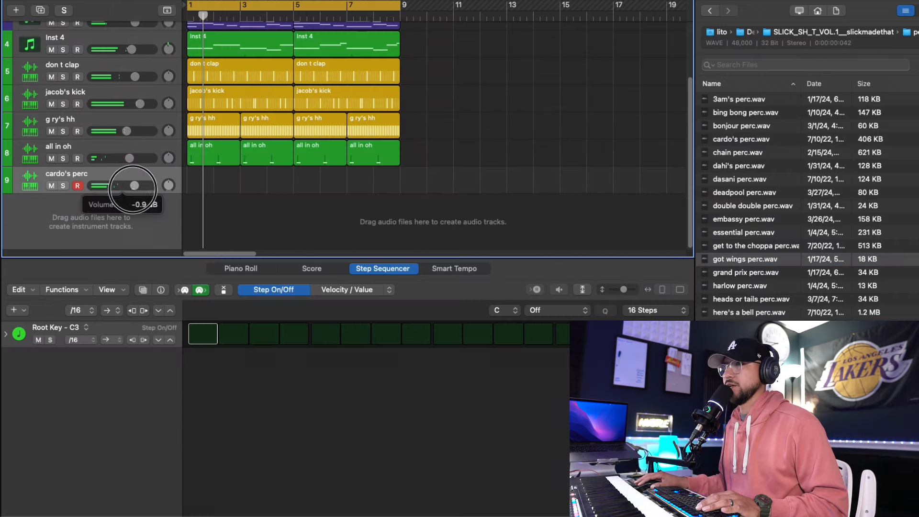
Record two quick hits at the end of bar 1 on the cardo's perc track.
left_click(246, 269)
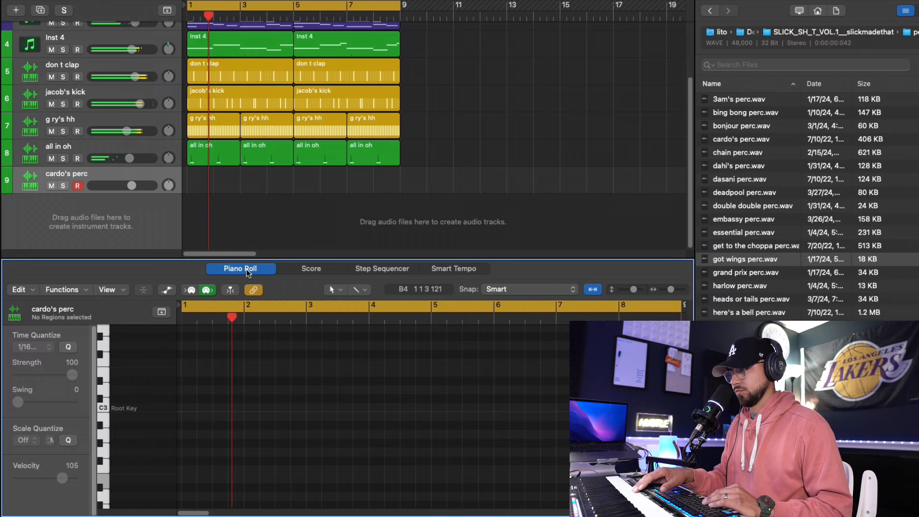
key("r")
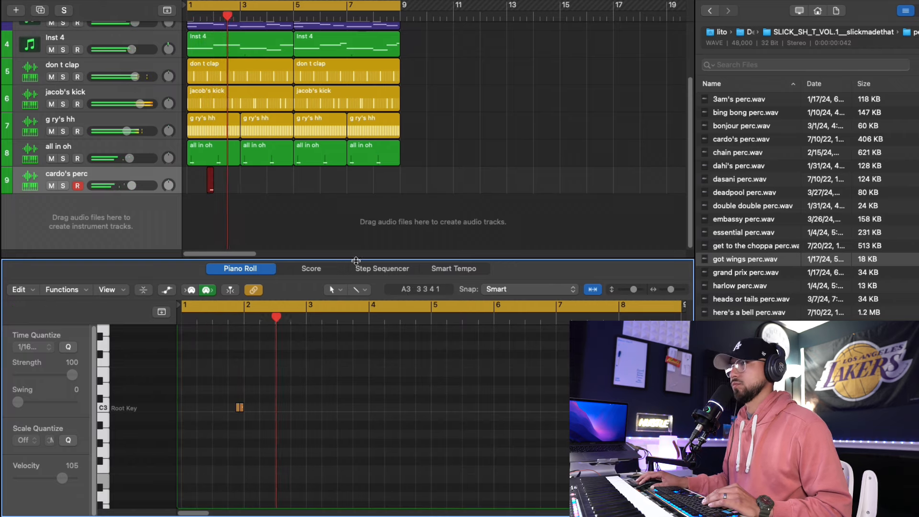
left_click_drag(356, 260, 357, 217)
key("space")
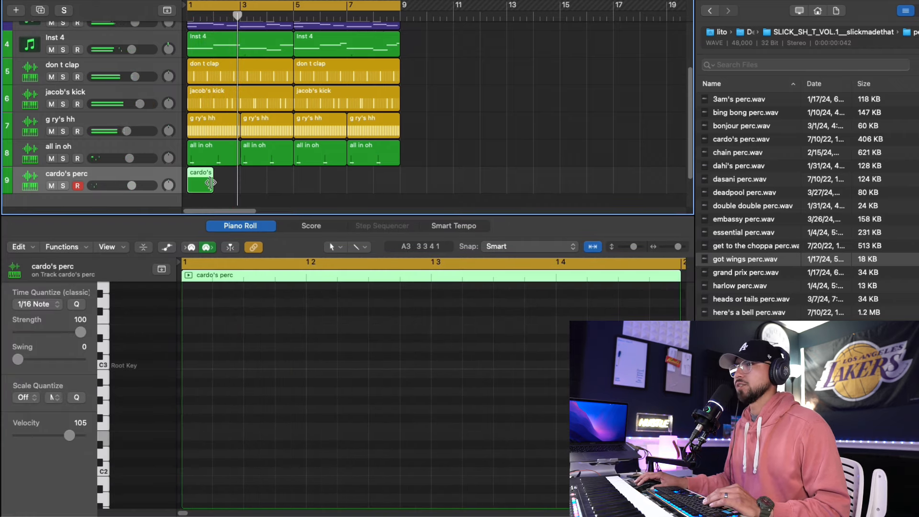
Extend the cardo's perc region to two bars and repeat it until it fills the loop up to bar 9.
left_click_drag(211, 183, 239, 183)
key("super+a")
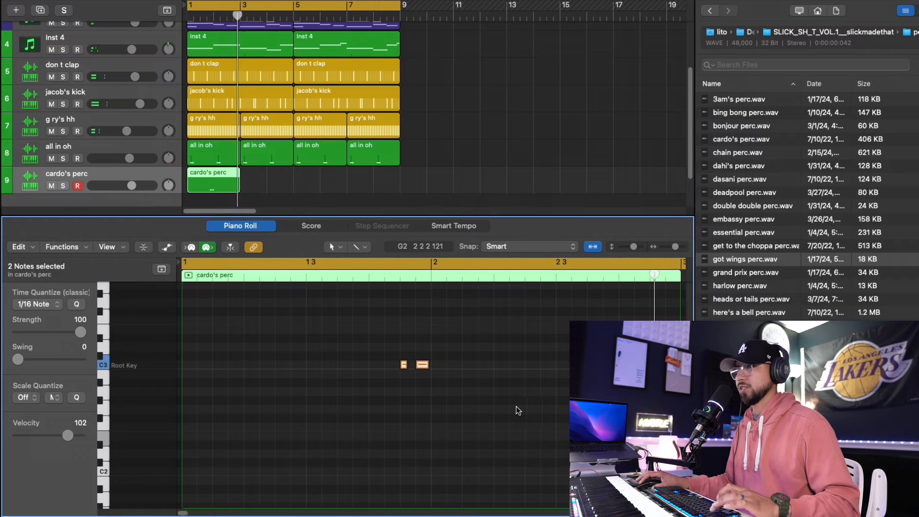
key("space")
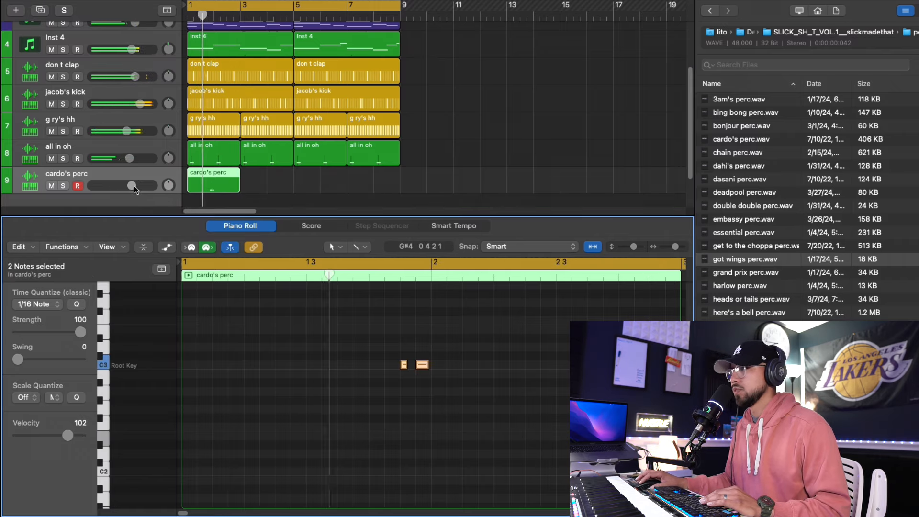
left_click(213, 184)
key("super+r")
key("super+r")
Fine-tune the g ry's hh track's volume.
scroll(132, 145, "up", 2)
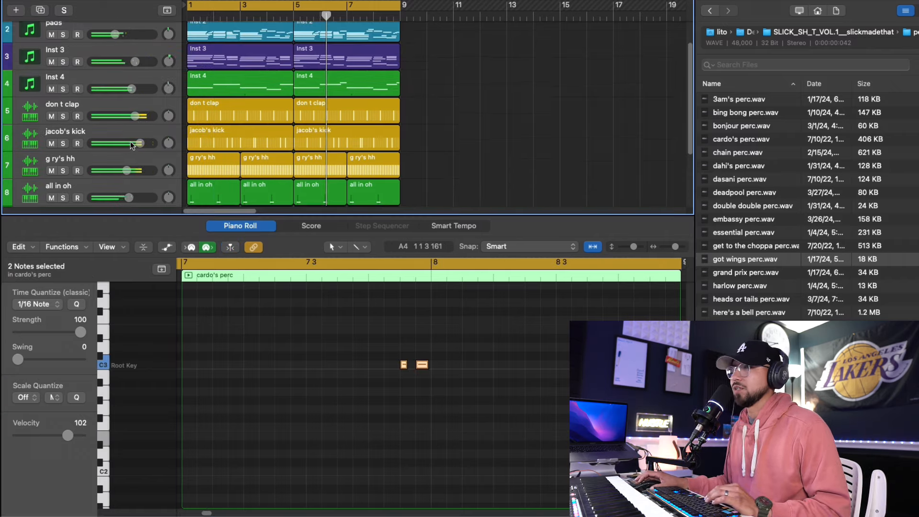
scroll(136, 122, "up", 2)
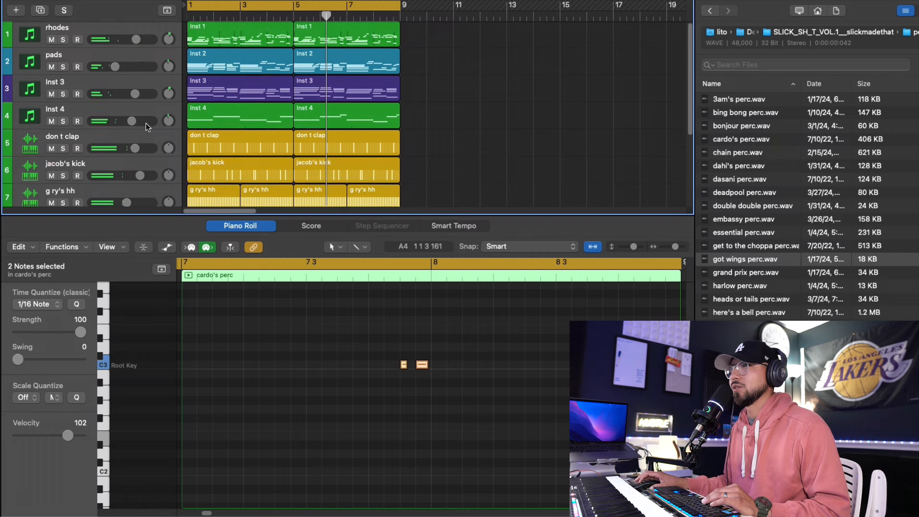
scroll(145, 122, "down", 6)
left_click(125, 93)
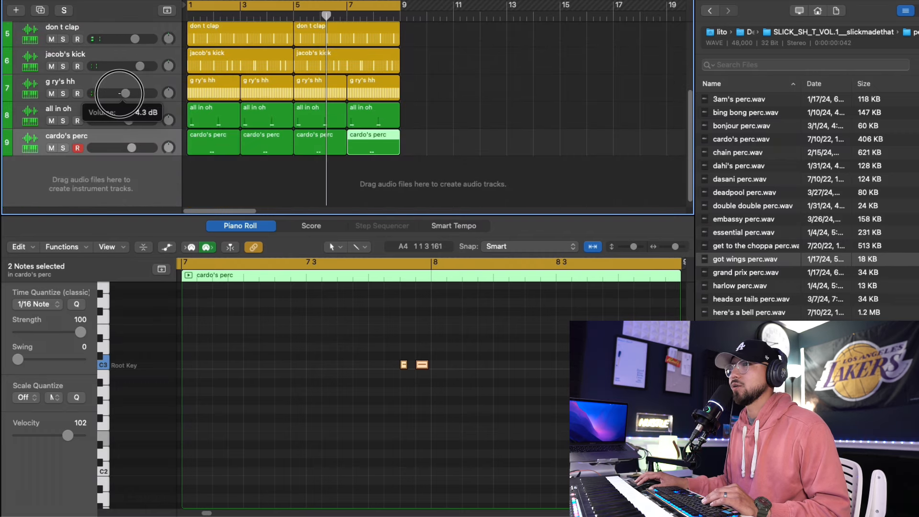
Load harlow perc on a new instrument track below cardo's perc and replace it with zap perc.
left_click(110, 139)
left_click(739, 286)
left_click_drag(739, 286, 142, 206)
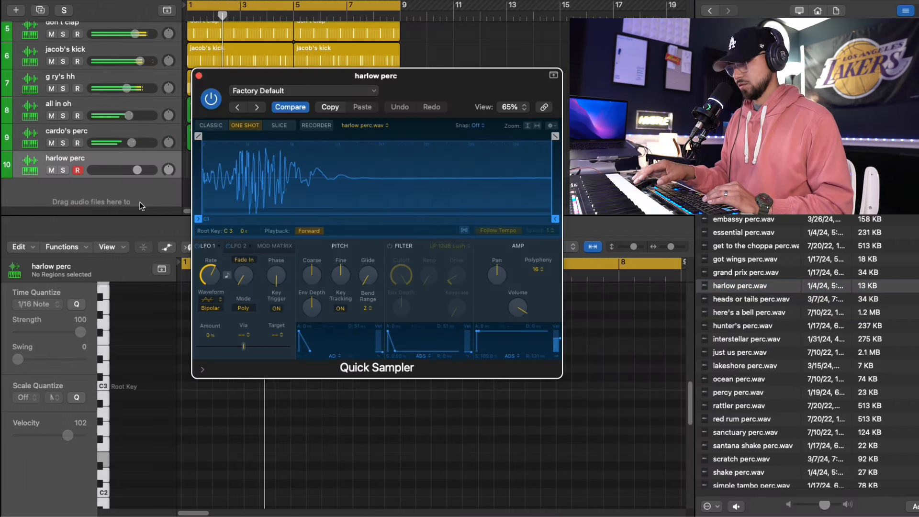
key("super+w")
scroll(765, 335, "down", 5)
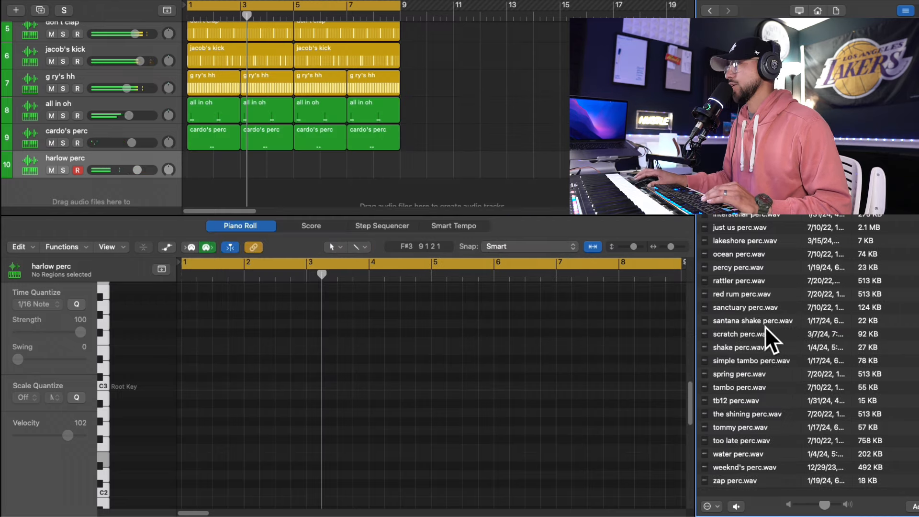
left_click(753, 482)
left_click_drag(344, 232, 153, 176)
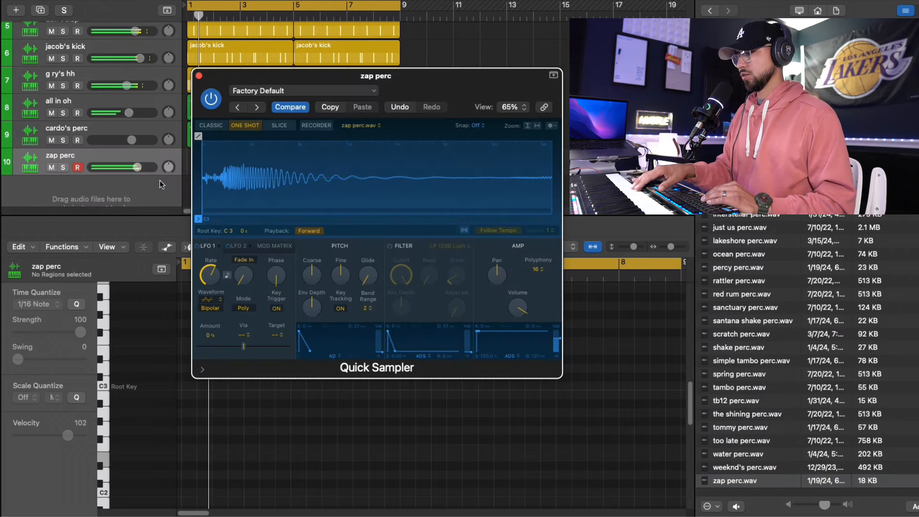
Record two quick zap perc hits late in the second beat of bar 1.
key("super+w")
key("space")
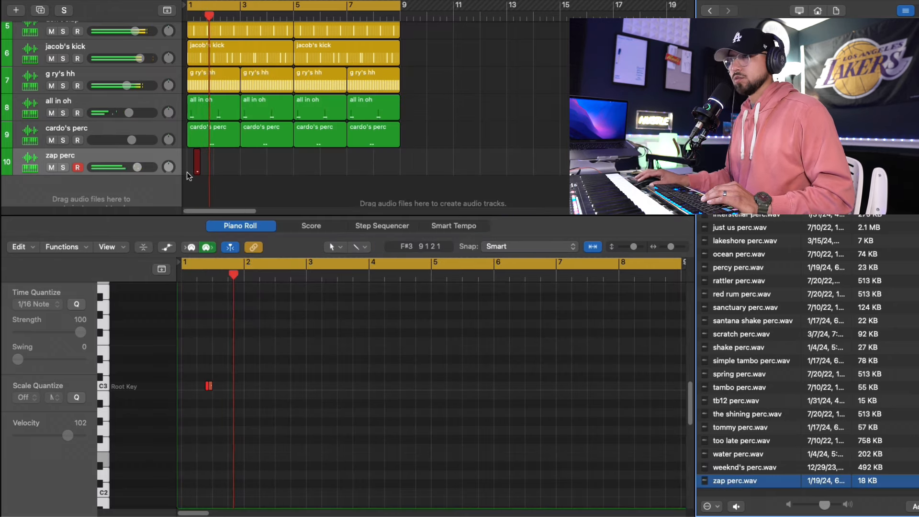
key("space")
Extend the zap perc region to two bars and repeat it until it fills the loop up to bar 9.
left_click_drag(206, 175, 240, 175)
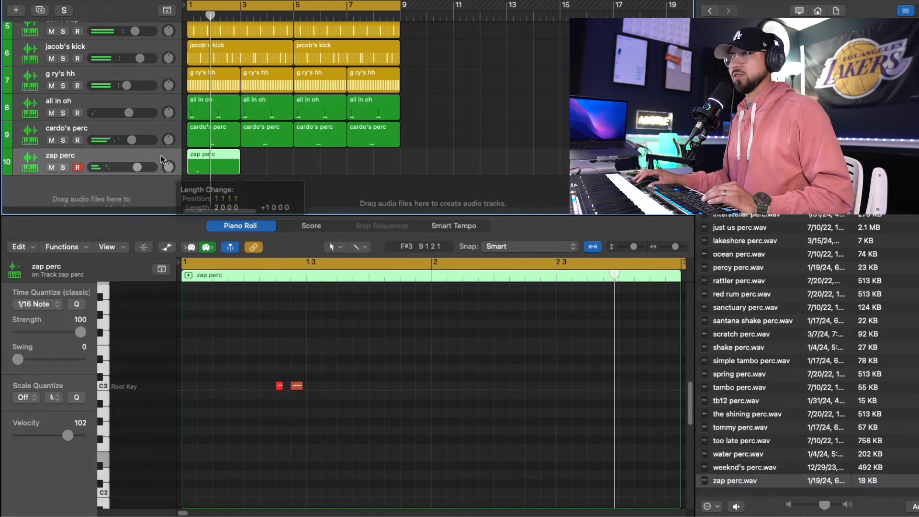
key("v")
key("v")
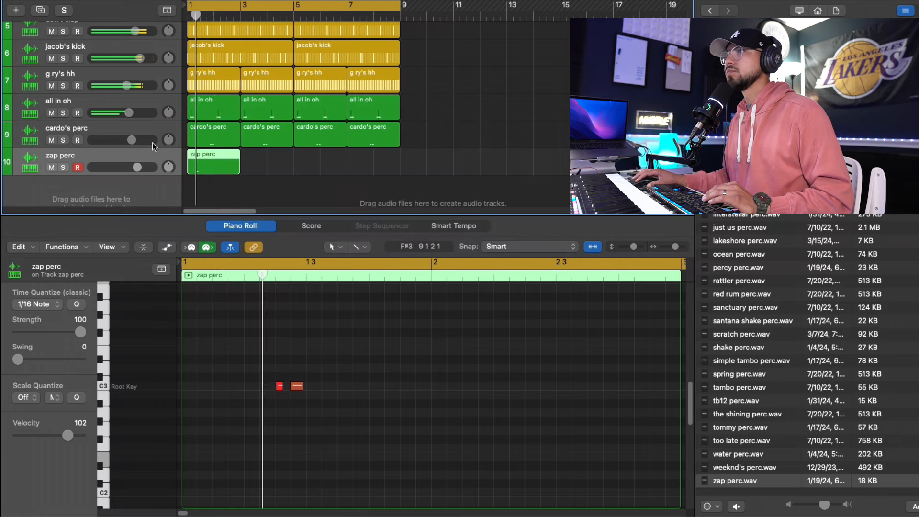
key("super+r")
key("super+r")
key("super+r")
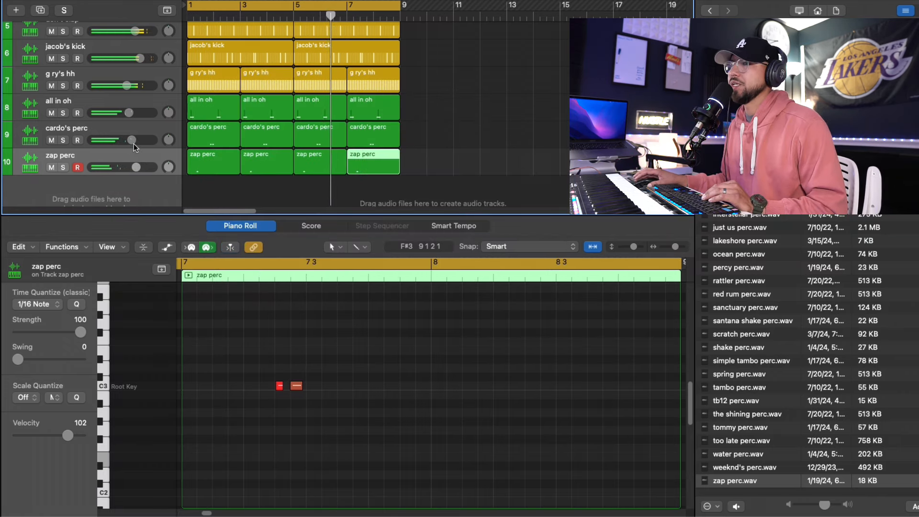
Load santana shake perc.wav on a new instrument track below zap perc.
left_click(749, 327)
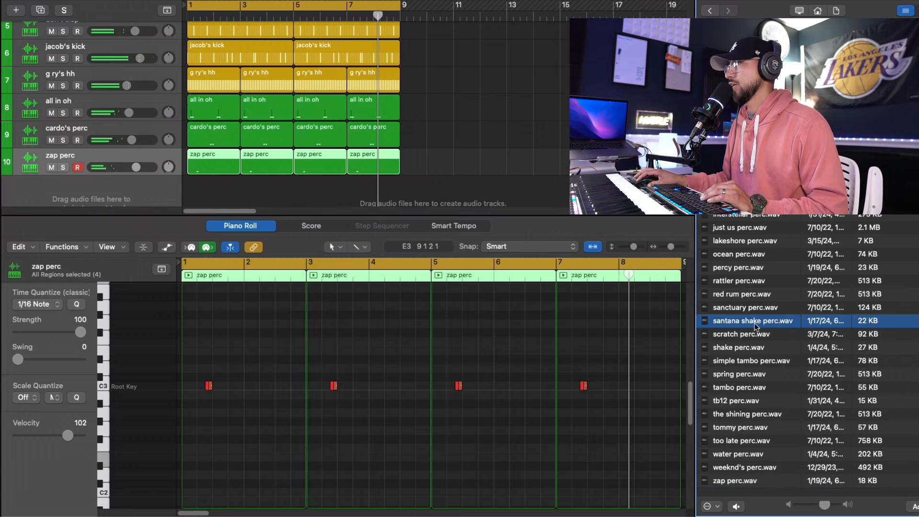
left_click_drag(755, 326, 117, 123)
left_click(198, 77)
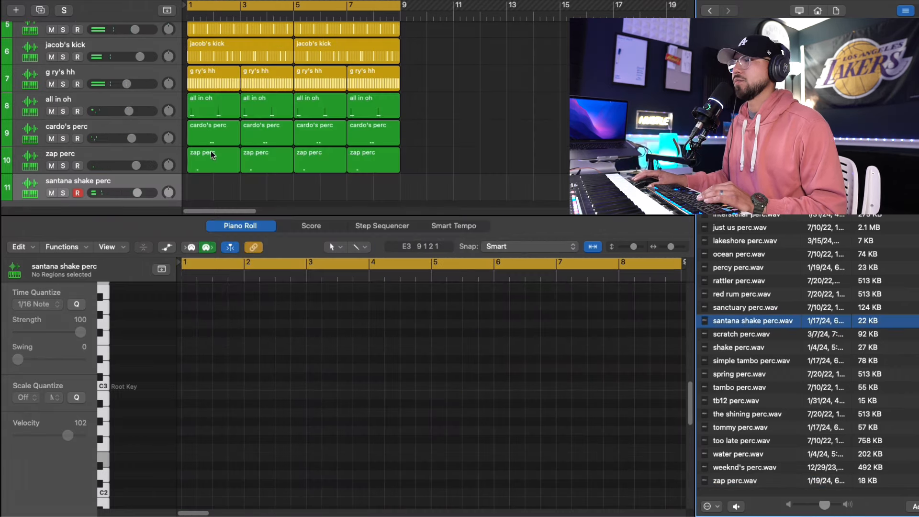
Record a short burst of santana shake perc hits at the start of bar 2 and play the loop from the beginning.
key("space")
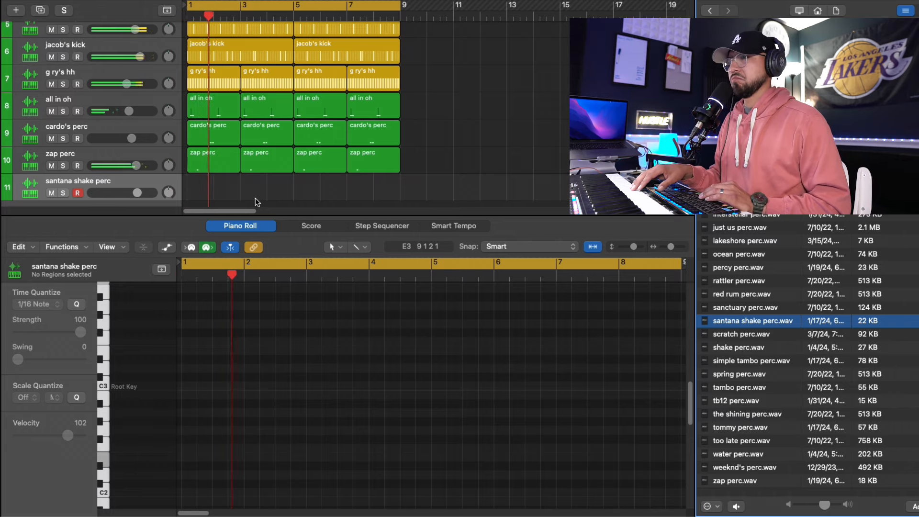
key("r")
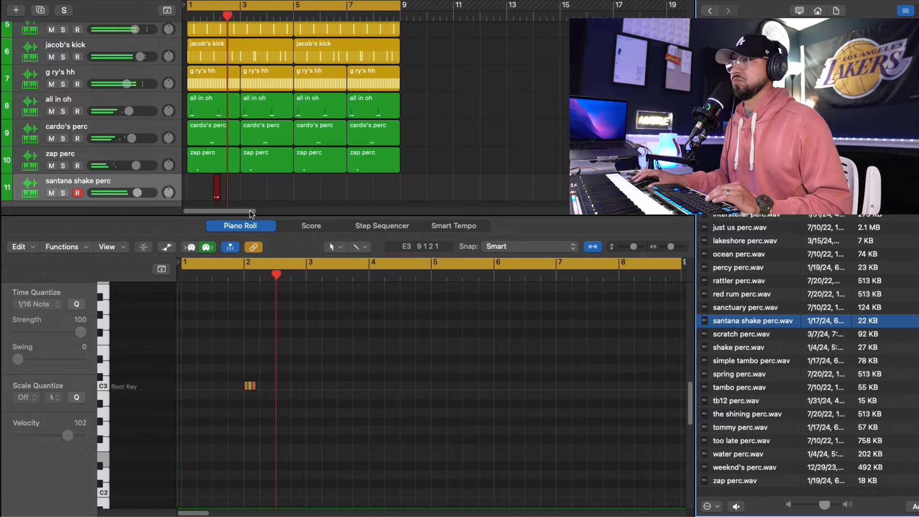
key("space")
left_click_drag(197, 385, 243, 386)
key("Return")
key("space")
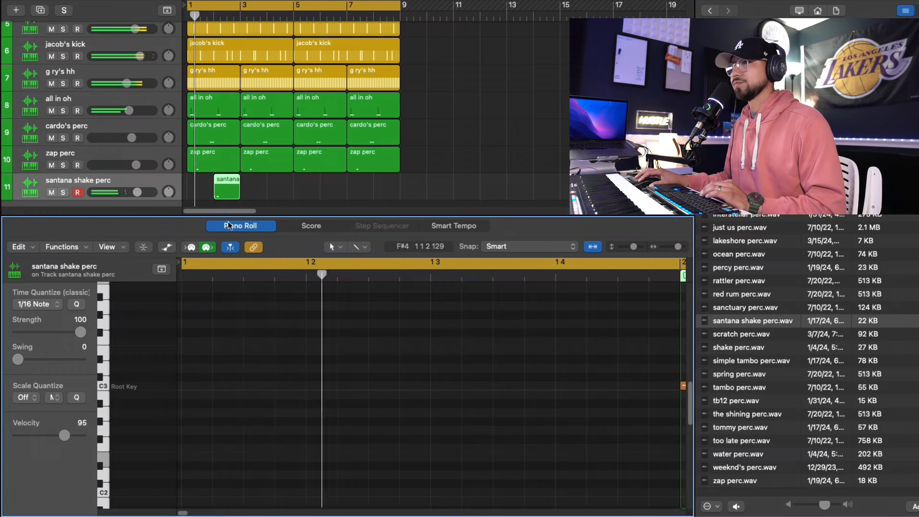
Extend the santana shake perc region back to bar 1 and repeat the two-bar region until it fills the loop up to bar 9.
left_click(176, 198)
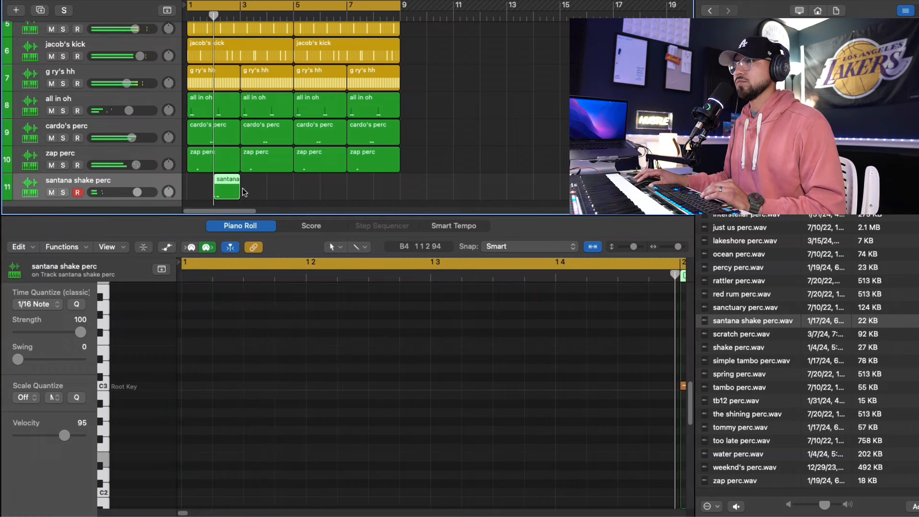
left_click_drag(215, 195, 188, 193)
key("super+r")
key("super+r")
key("super+r")
scroll(335, 143, "down", 2)
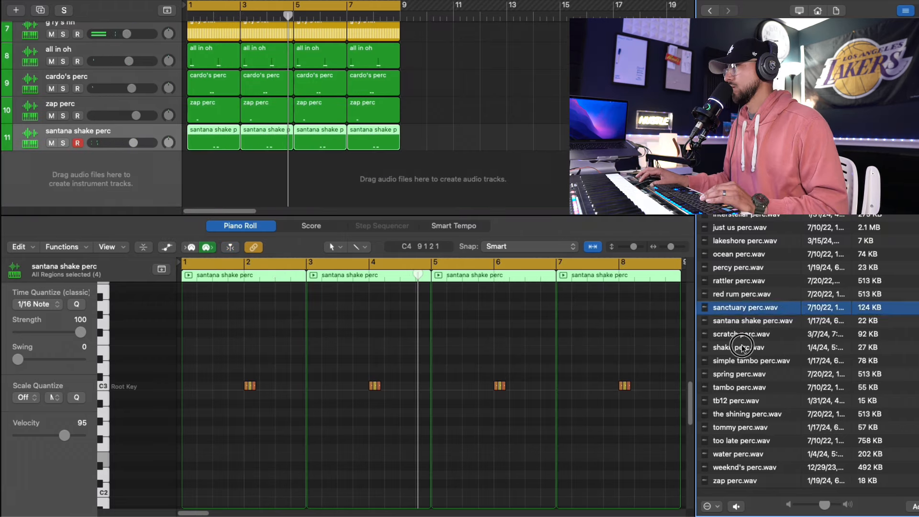
Replace the santana shake perc sample on track 11 with shake perc.wav.
left_click_drag(738, 347, 128, 158)
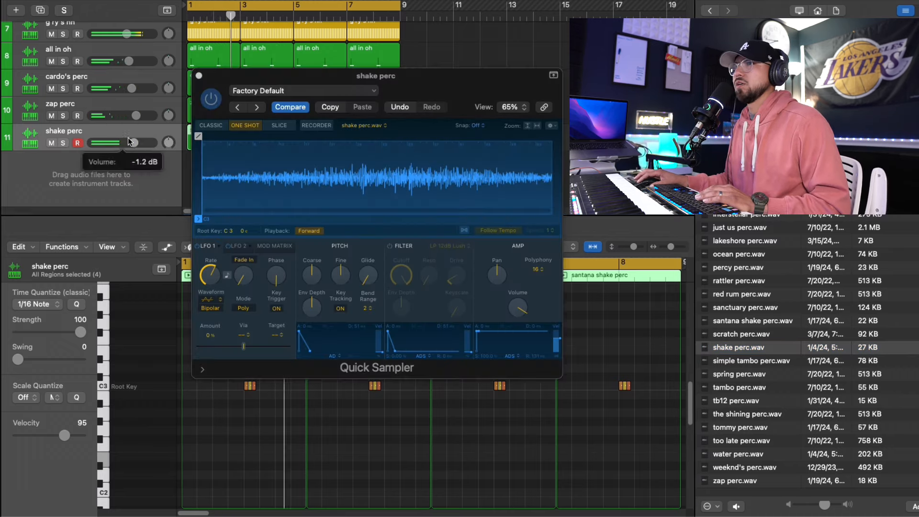
left_click(199, 76)
Delete the second hit of each pair in the four cardo's perc regions and play the loop from the beginning.
left_click(187, 101)
left_click(146, 85)
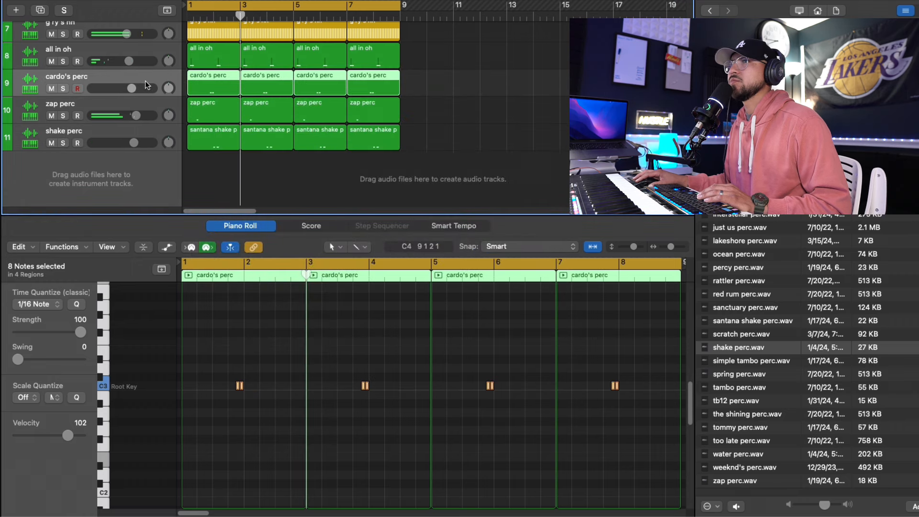
left_click(274, 322)
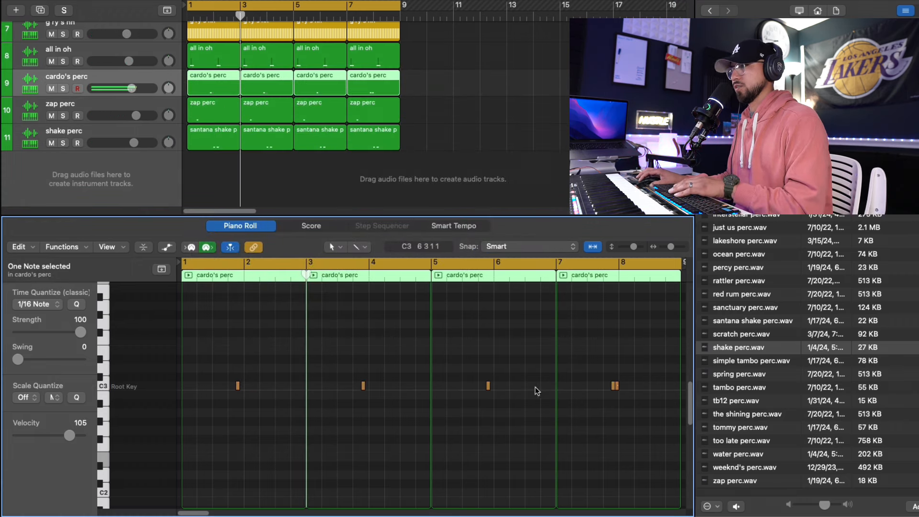
key("Return")
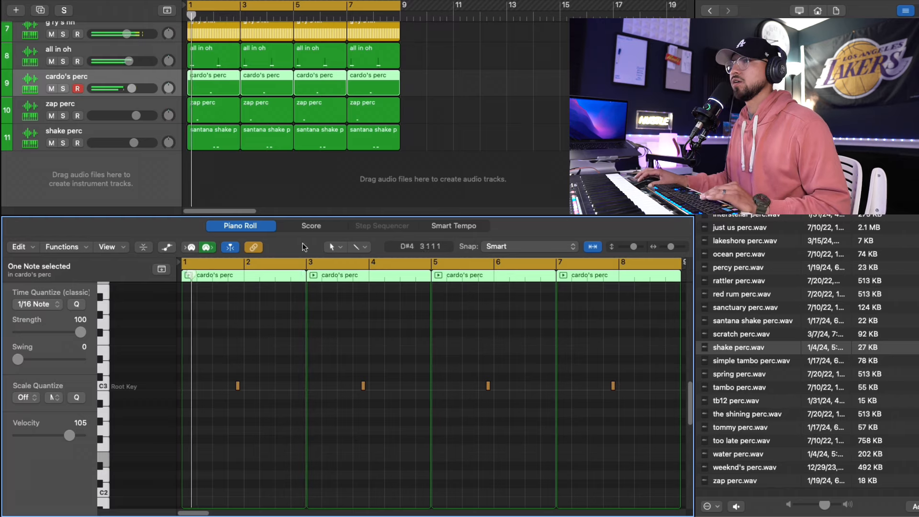
Pan the all in oh, cardo's perc, zap perc and shake perc tracks off centre, with shake perc at -8.
left_click(215, 144)
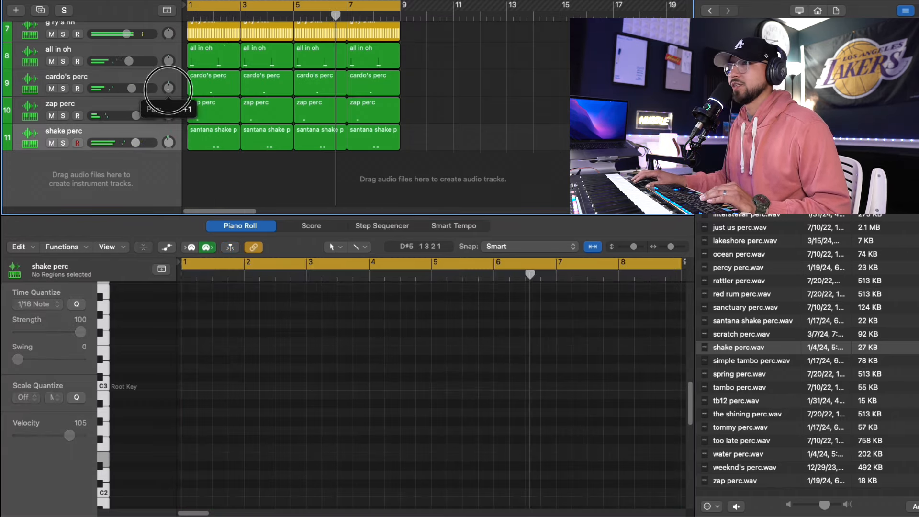
scroll(165, 82, "up", 1)
left_click(169, 69)
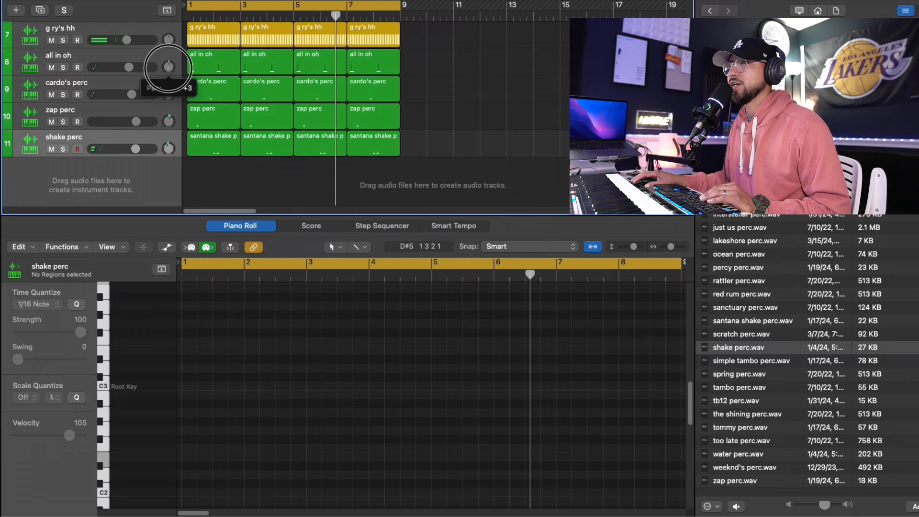
left_click(169, 122)
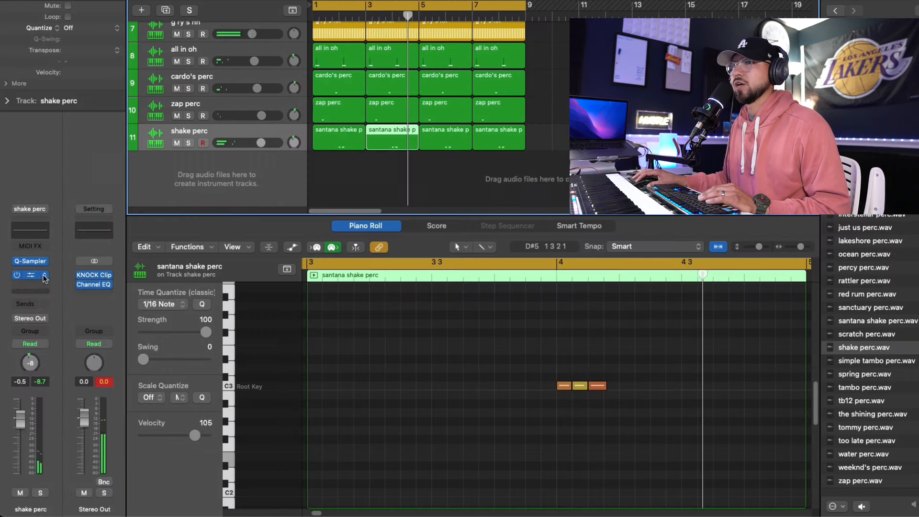
Insert an Echo effect after the Channel EQ on shake perc and set its wet level to about 13%.
left_click(45, 277)
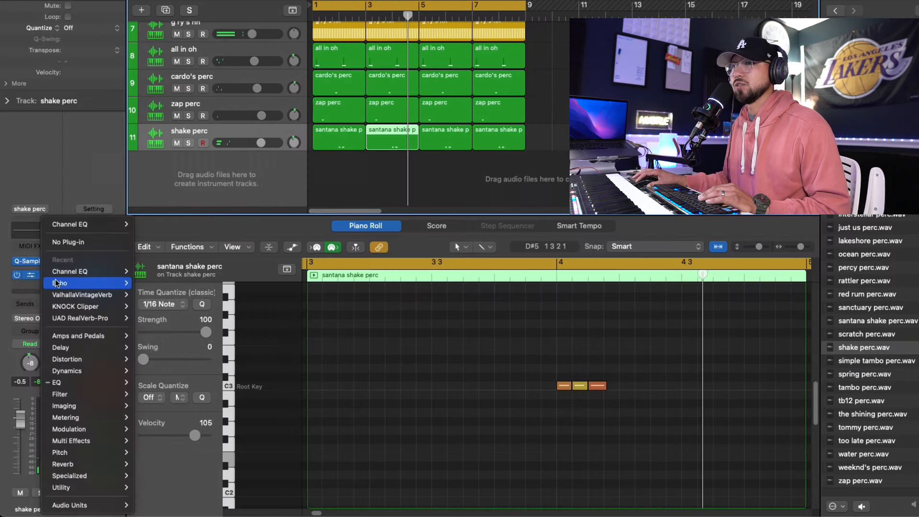
left_click(145, 283)
left_click_drag(509, 192, 515, 228)
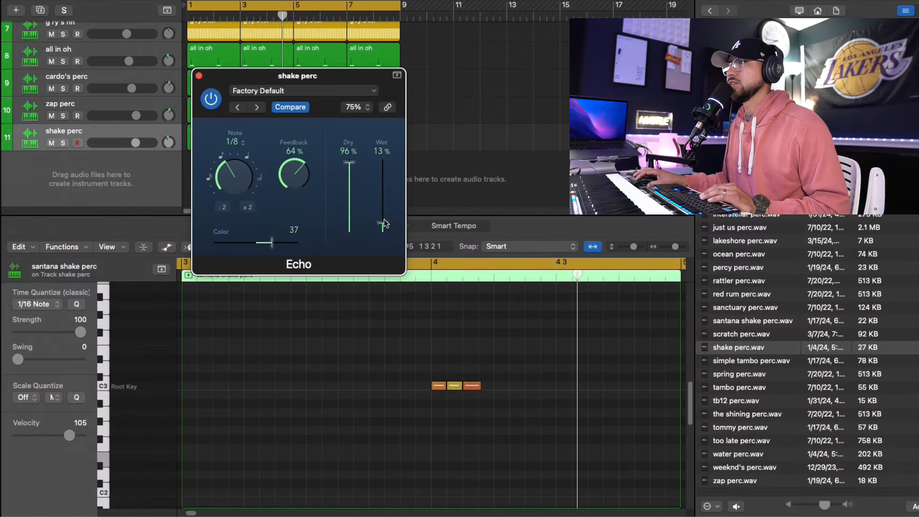
left_click(199, 75)
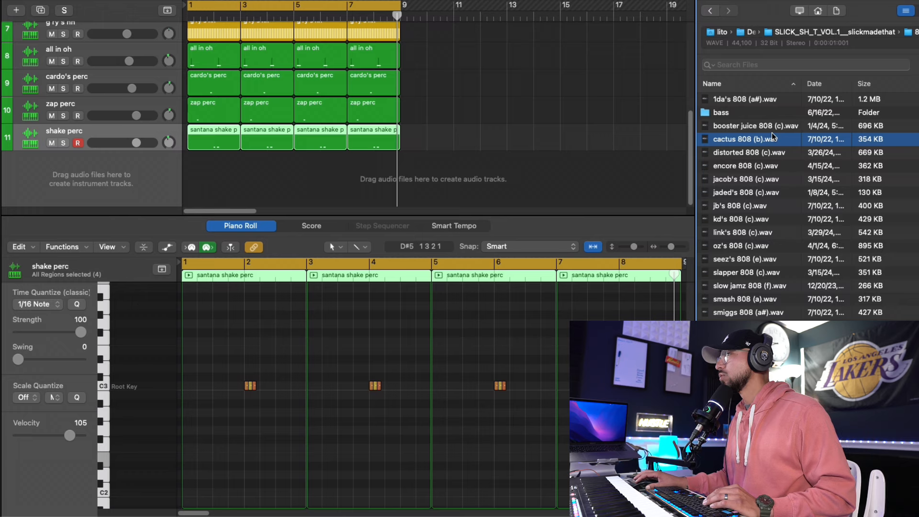
Audition the 808 samples and load jacob's 808 (c).wav on a new instrument track below shake perc.
left_click(771, 153)
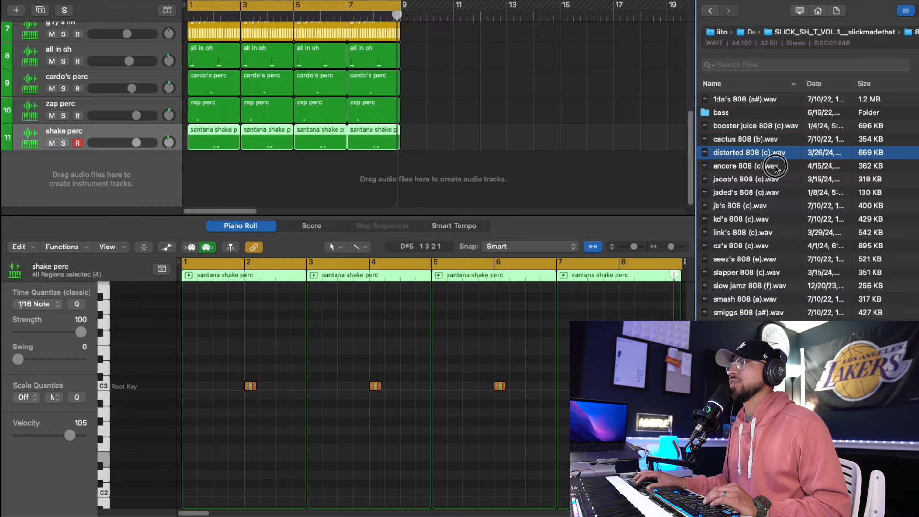
left_click(775, 166)
left_click(775, 179)
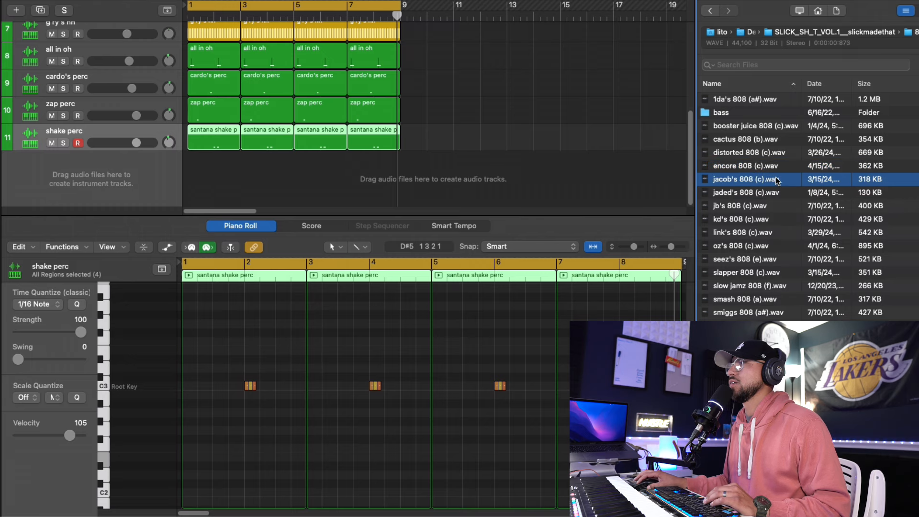
left_click_drag(790, 184, 138, 179)
left_click(136, 114)
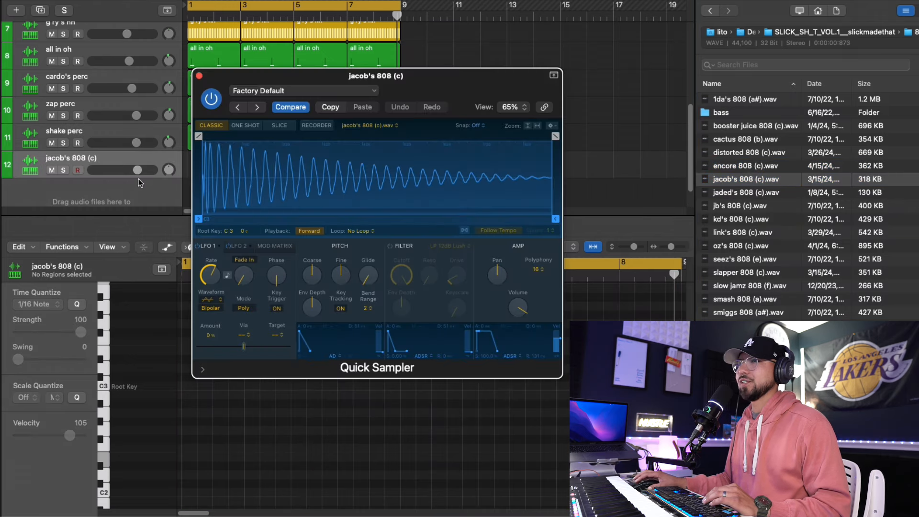
left_click(199, 75)
Replace the sample on the 808 track with jaded's 808 (c).wav.
left_click(762, 193)
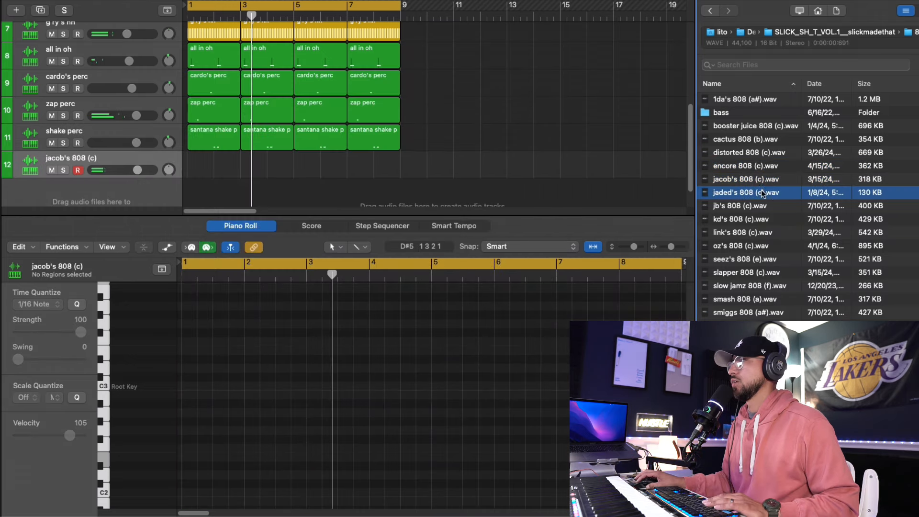
left_click_drag(709, 198, 139, 167)
left_click(125, 176)
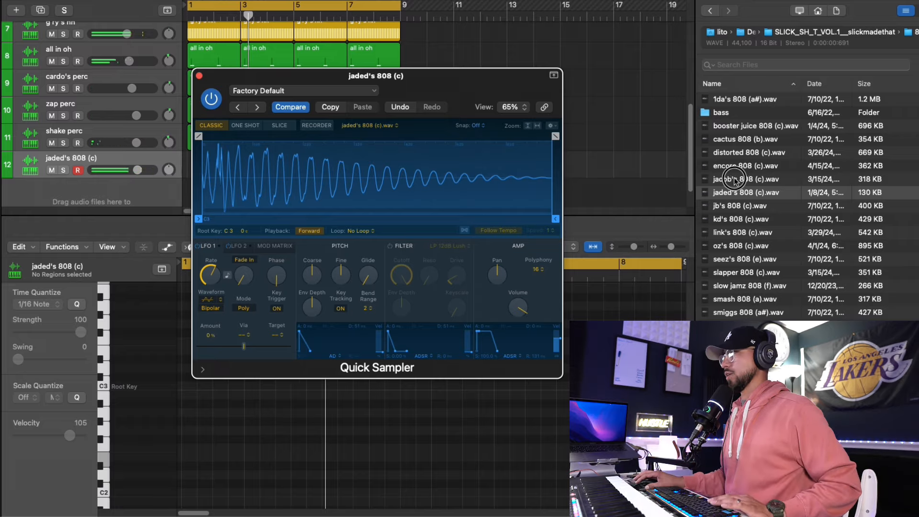
left_click_drag(735, 181, 273, 140)
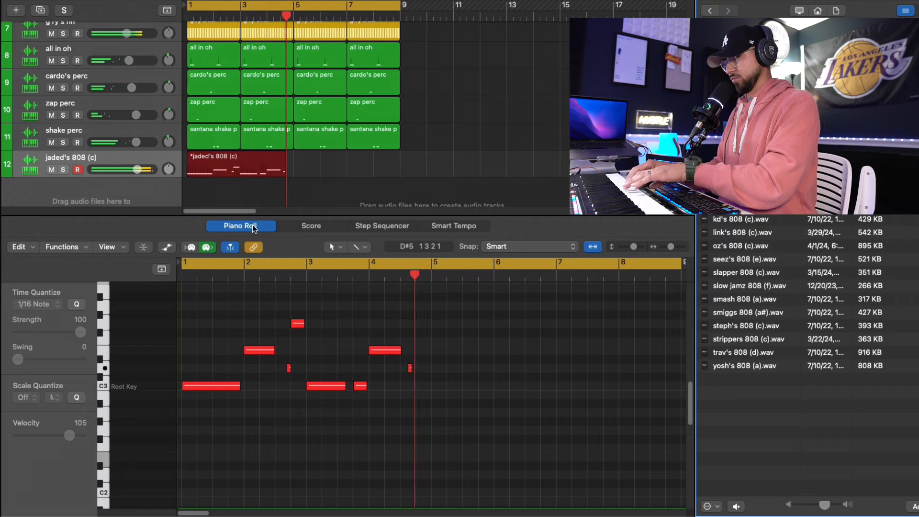
Record a four-bar 808 bassline from bar 1 on the jaded's 808 track and repeat it once to fill the loop up to bar 9.
key("space")
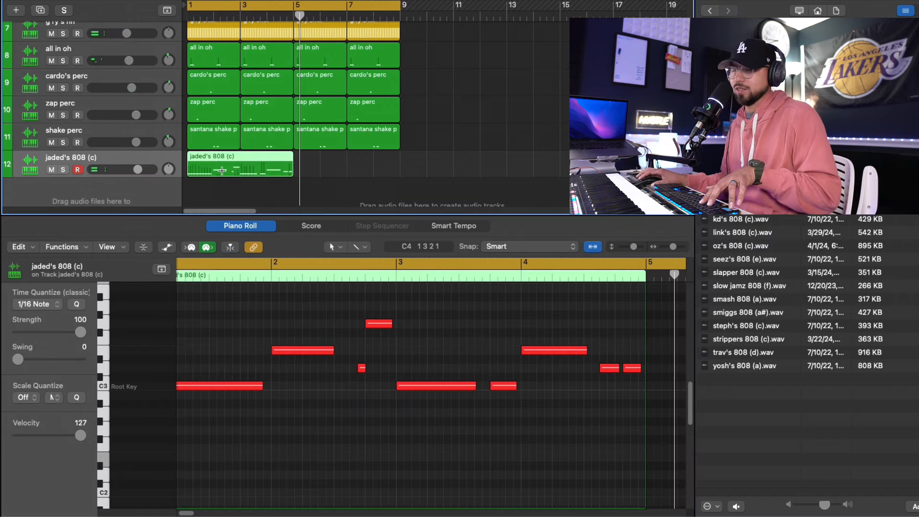
key("super+r")
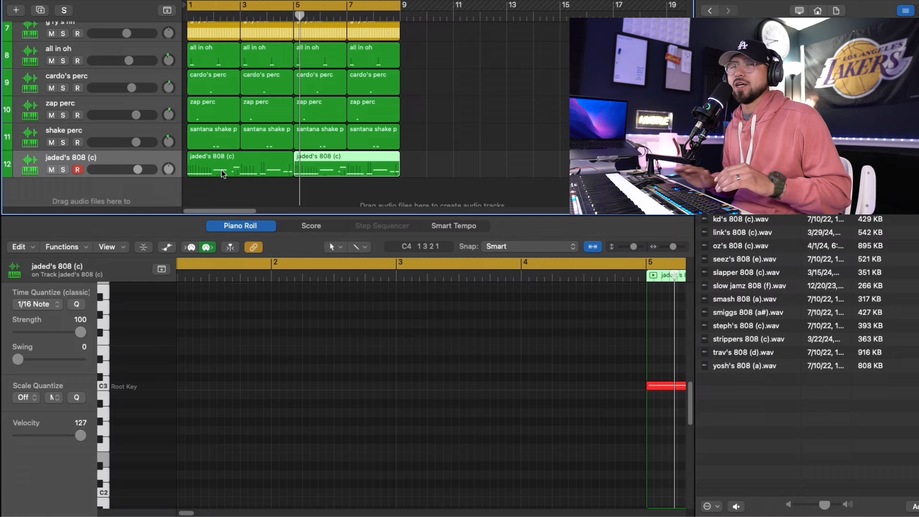
left_click(221, 170)
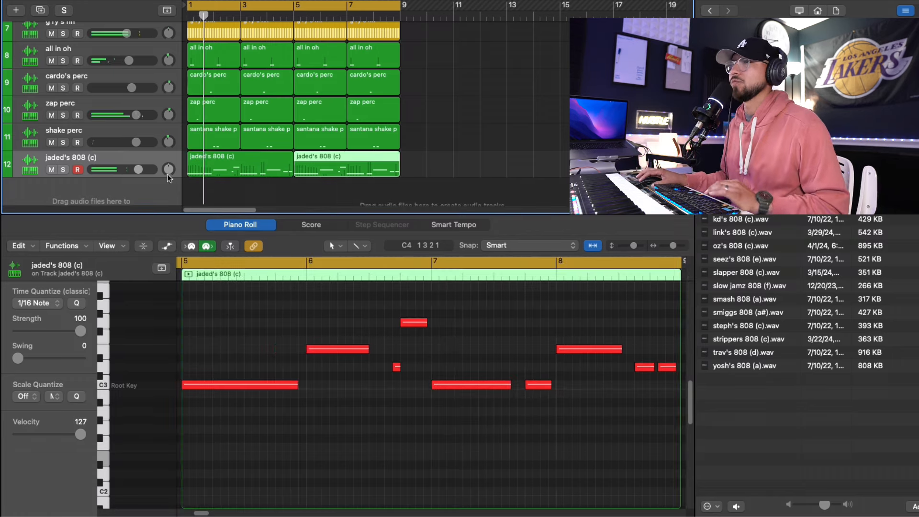